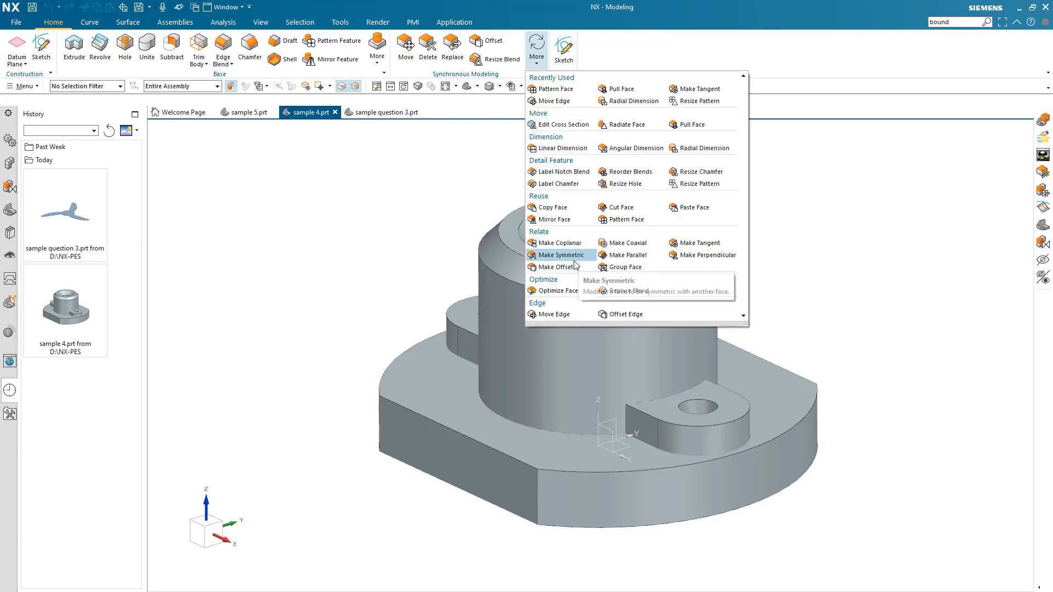
Move the coplanar top faces of both lugs upward by 35 mm with Move Face
click(409, 246)
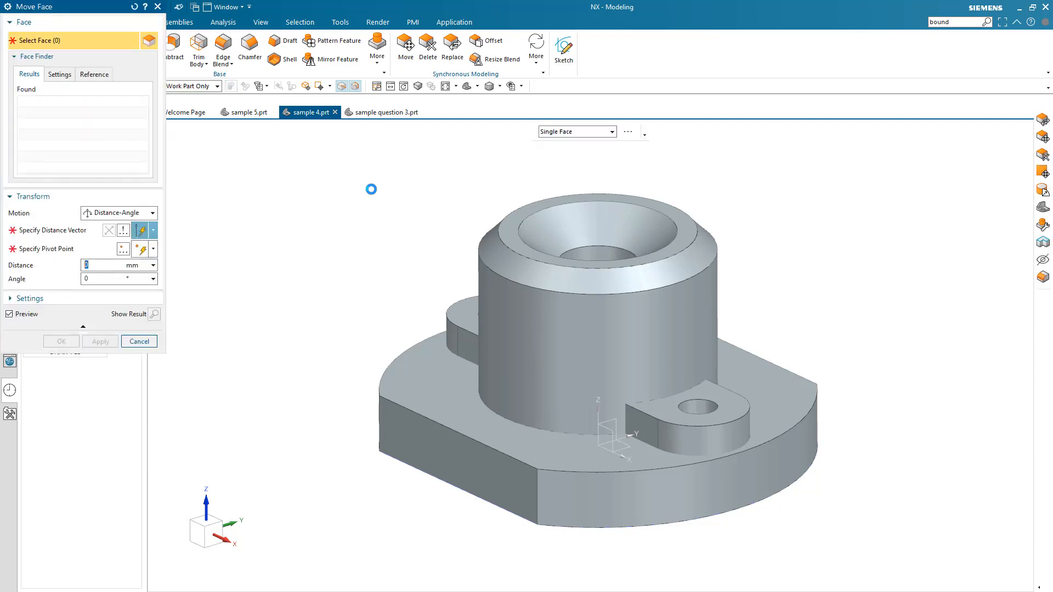
click(457, 317)
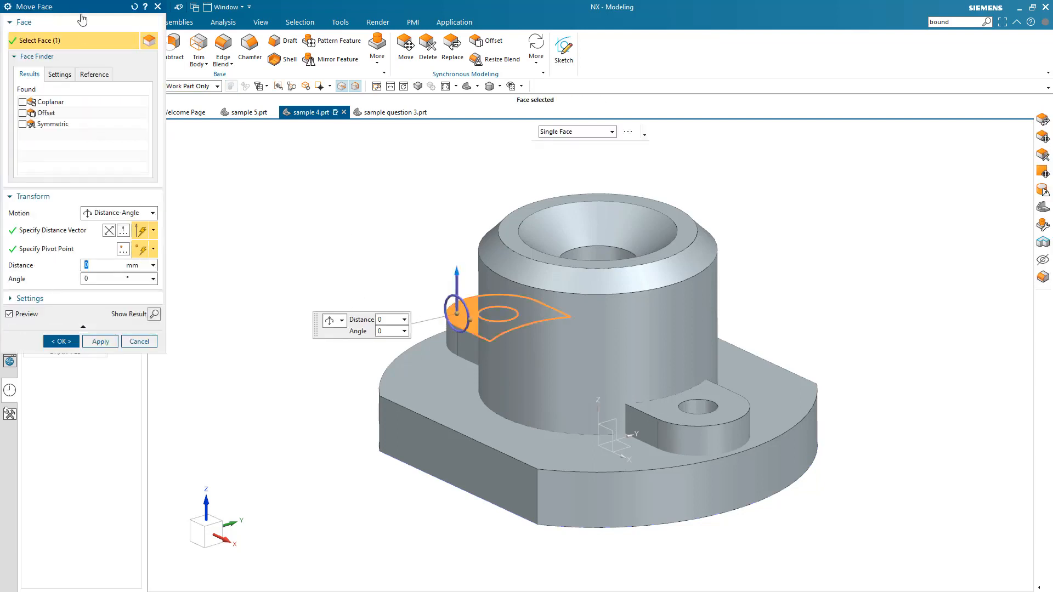
drag(82, 11, 214, 132)
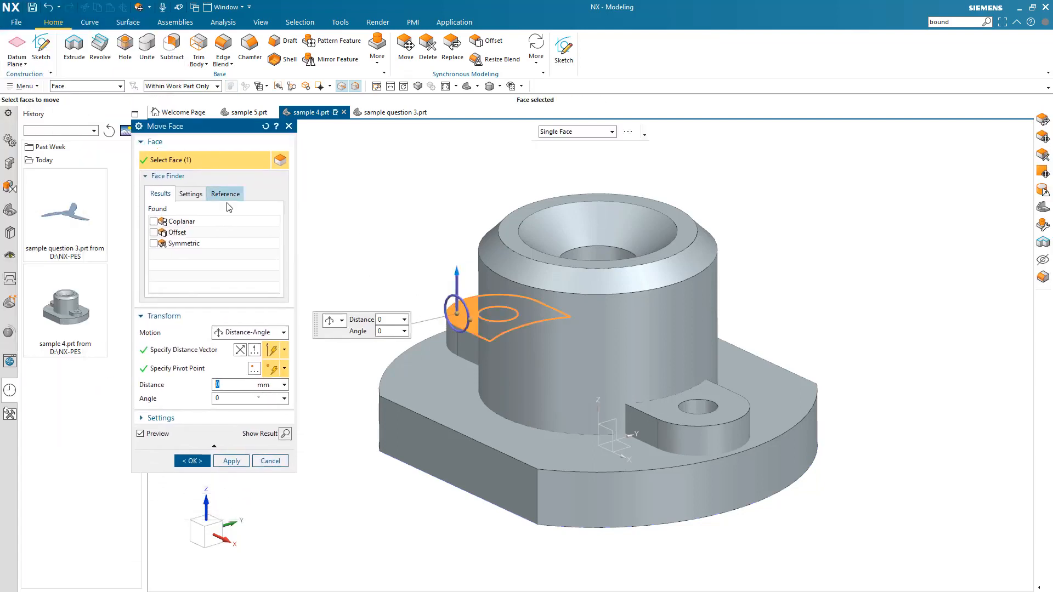
click(155, 222)
drag(458, 258, 428, 252)
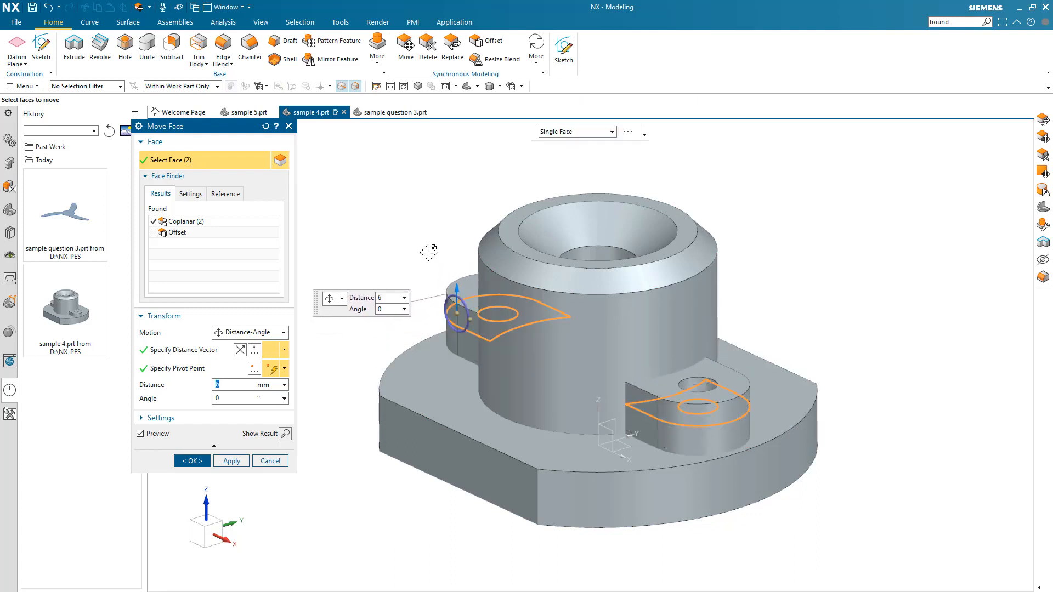
right_click(455, 287)
click(485, 316)
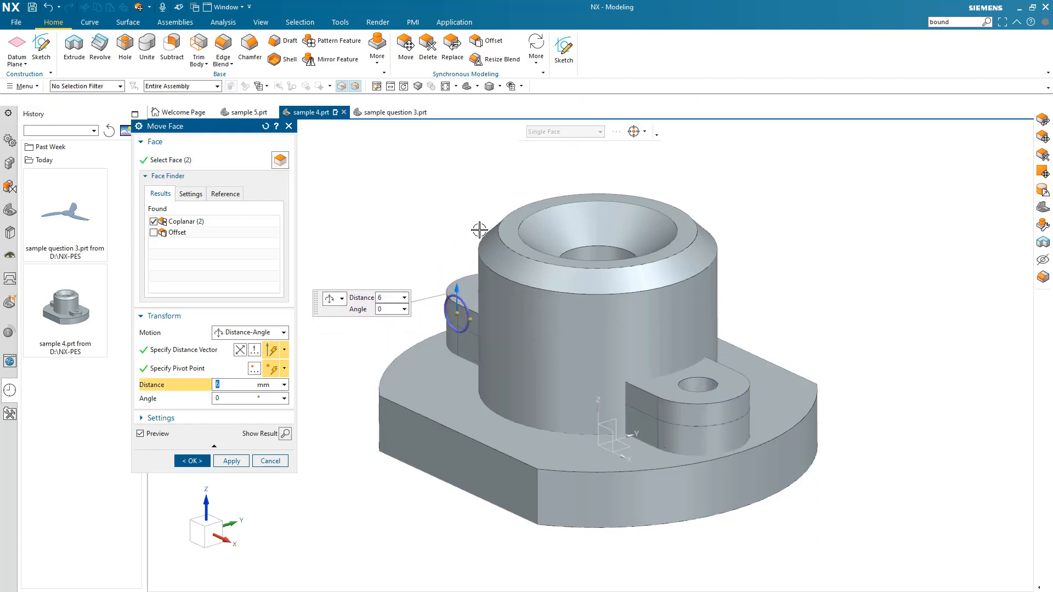
click(500, 225)
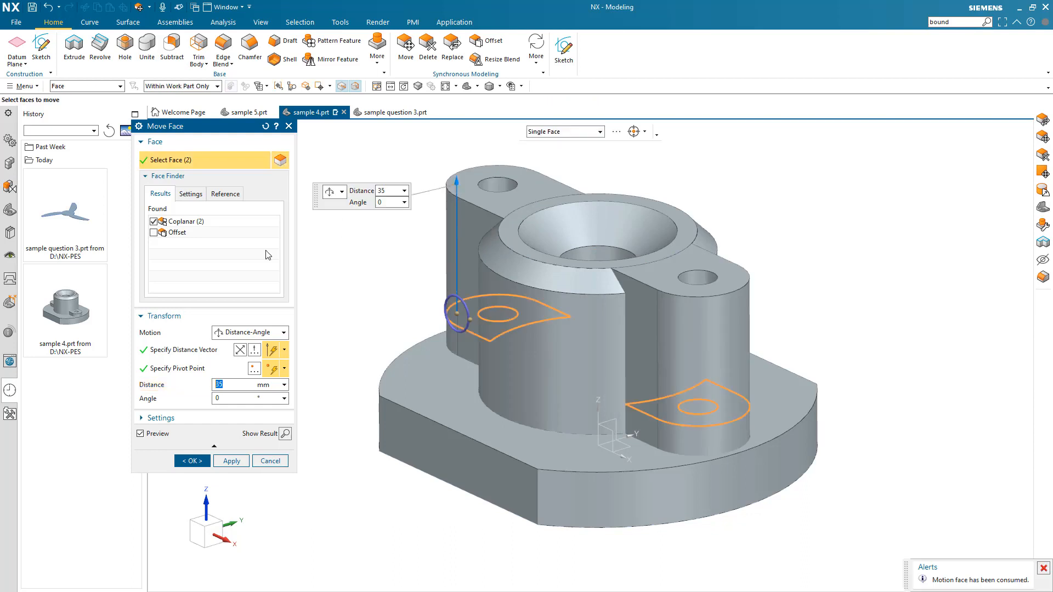
click(192, 461)
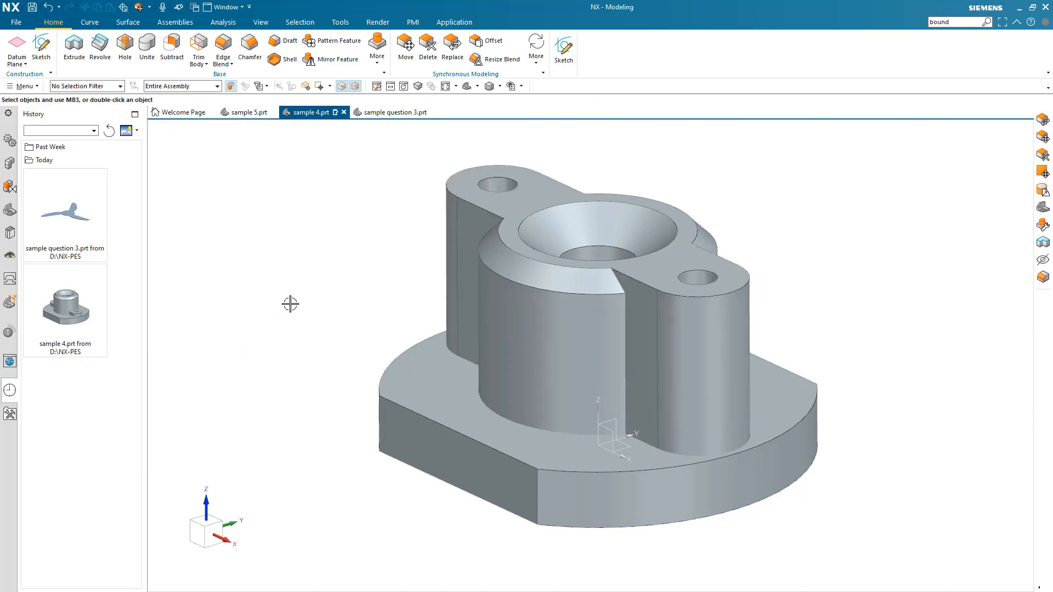
Undo the upward move of the lug top faces
right_click(314, 230)
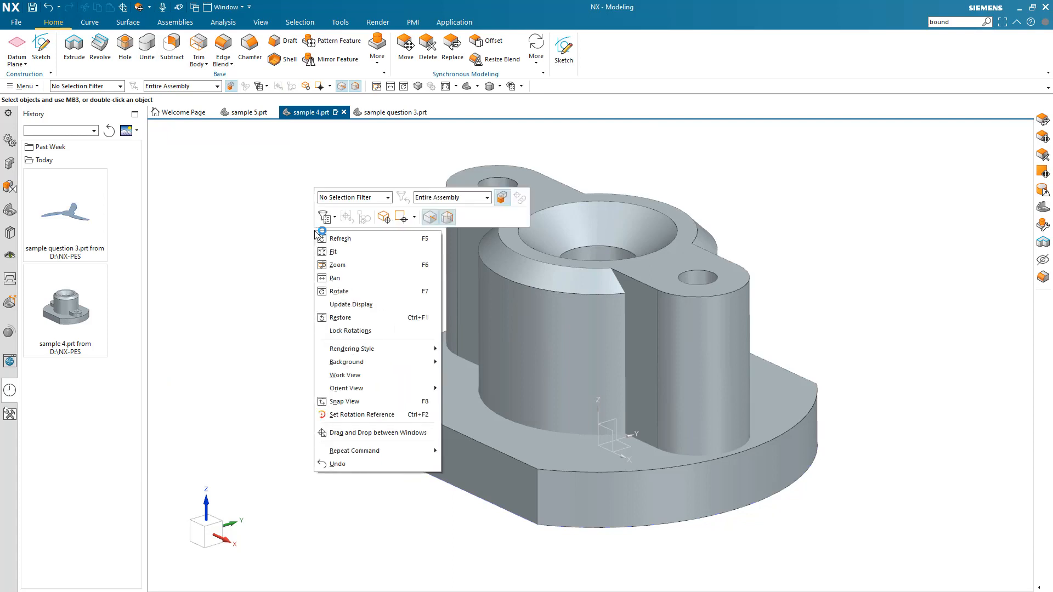
click(293, 241)
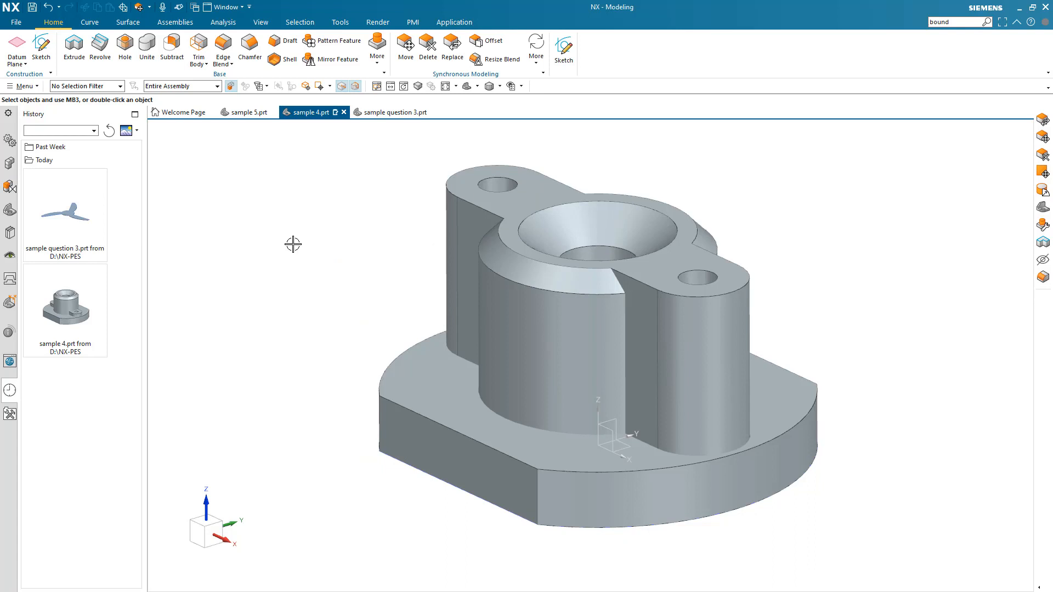
key(ctrl+z)
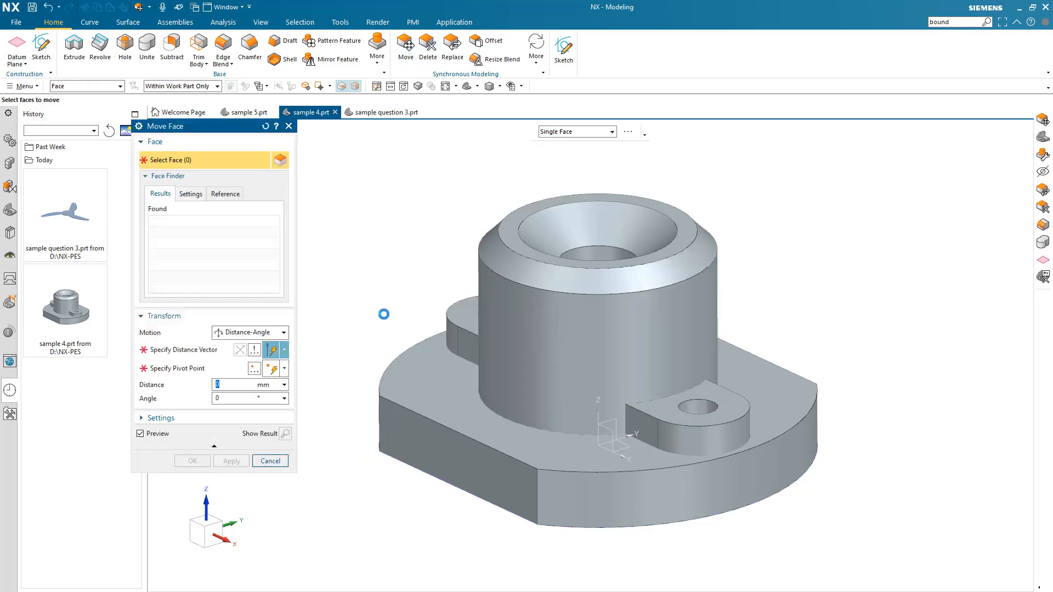
Select all faces of both lugs for Move Face and define an Angle motion about the central cylinder's vertical axis
key(ctrl+alt+f)
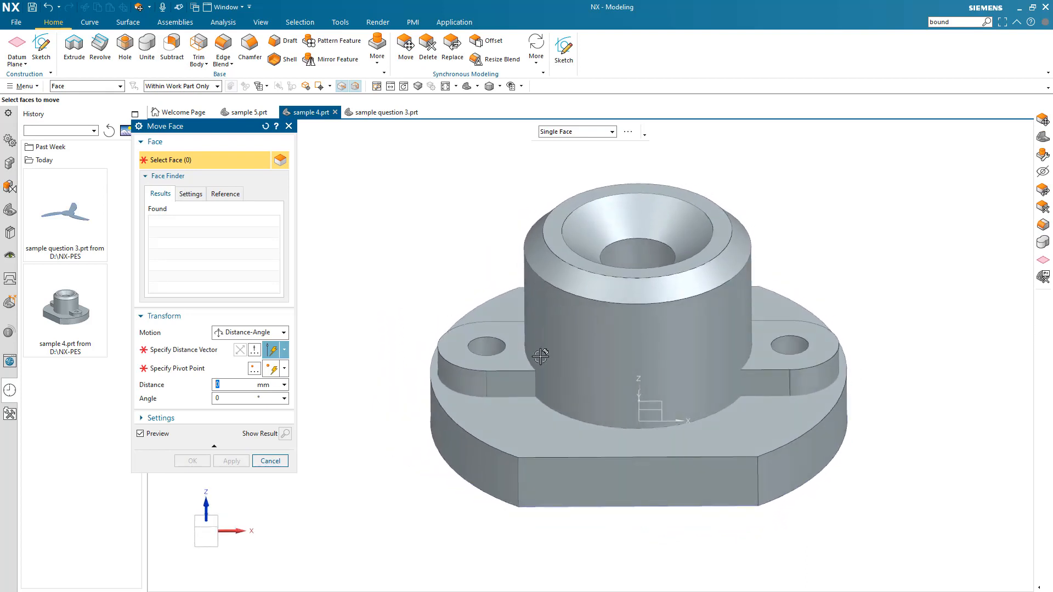
drag(810, 432, 859, 438)
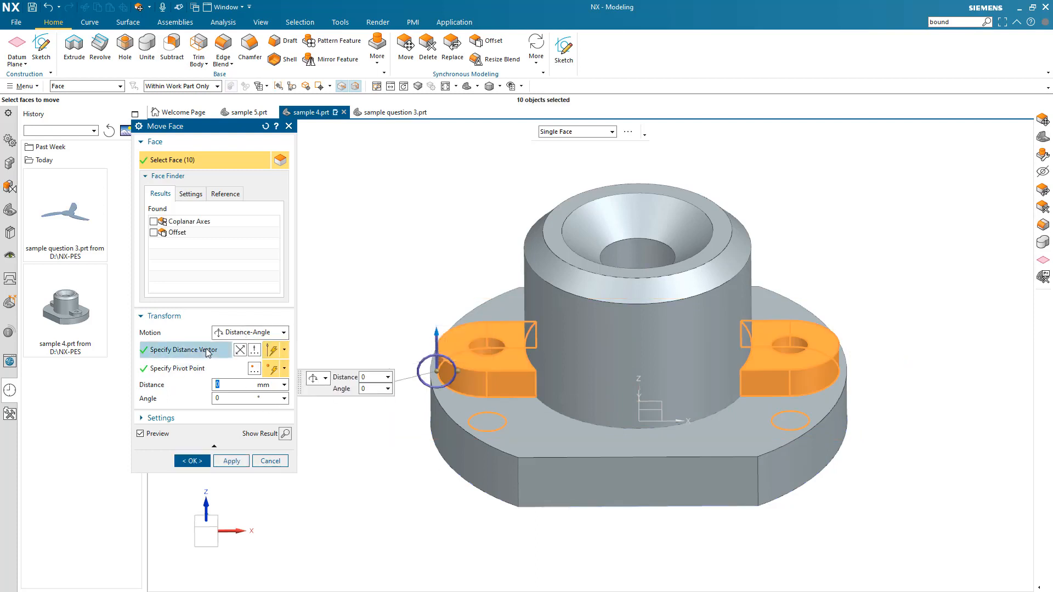
click(250, 332)
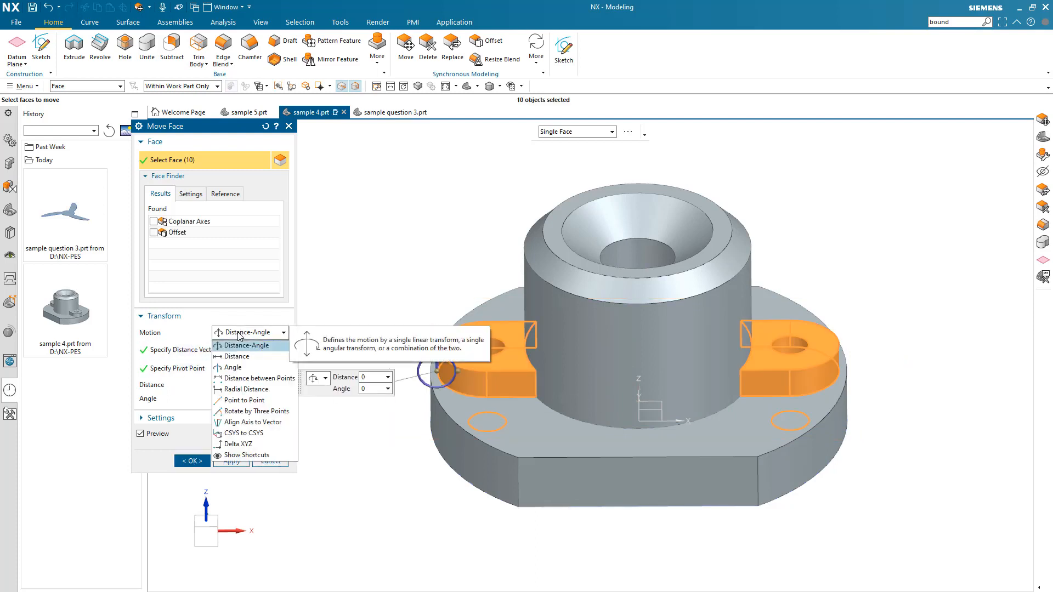
click(236, 369)
middle_drag(524, 373, 597, 332)
click(596, 331)
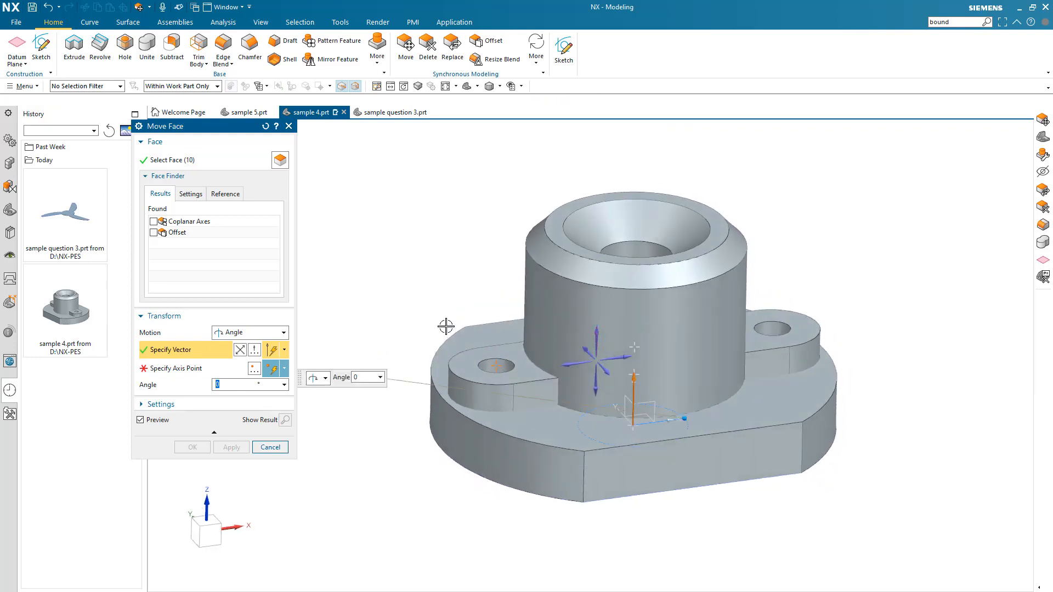
click(540, 239)
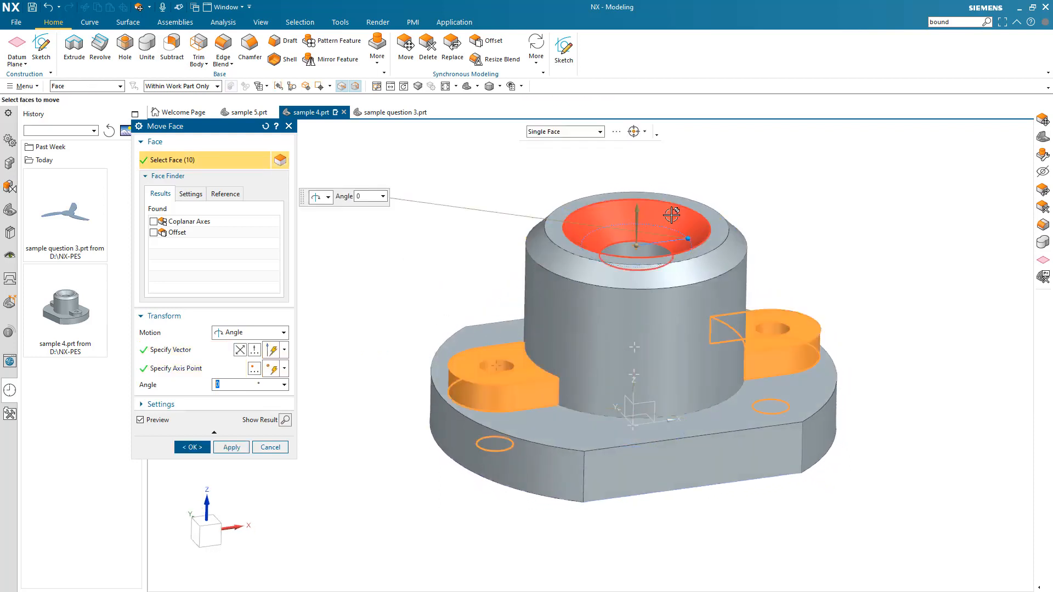
Preview the lugs rotated about the central axis at 90° and at about 227°
drag(687, 238, 635, 238)
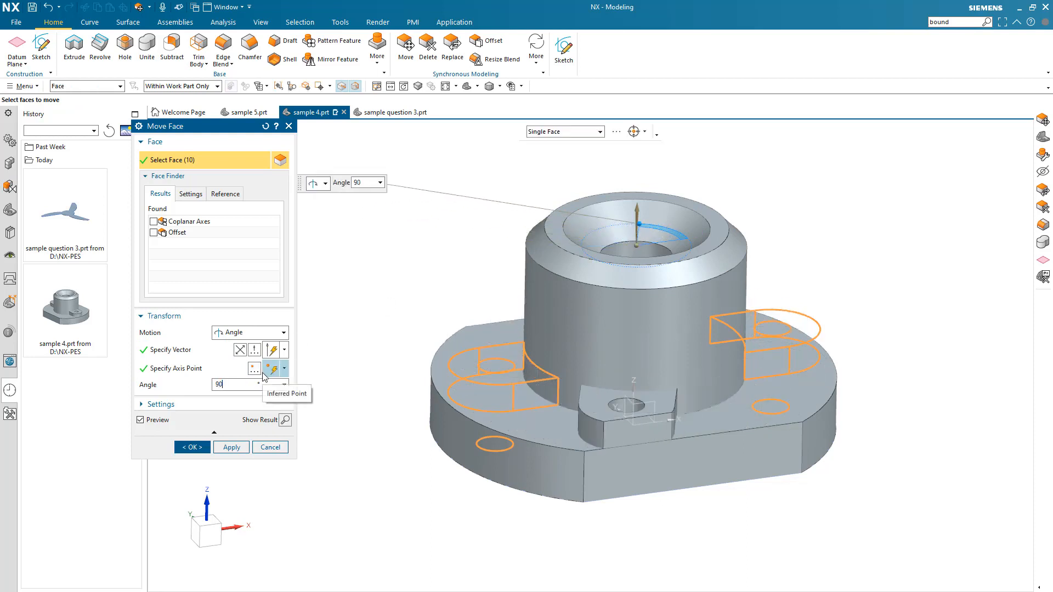
key(Return)
middle_drag(357, 364, 371, 412)
mouse_move(622, 219)
mouse_down()
mouse_move(662, 195)
mouse_move(625, 212)
mouse_up()
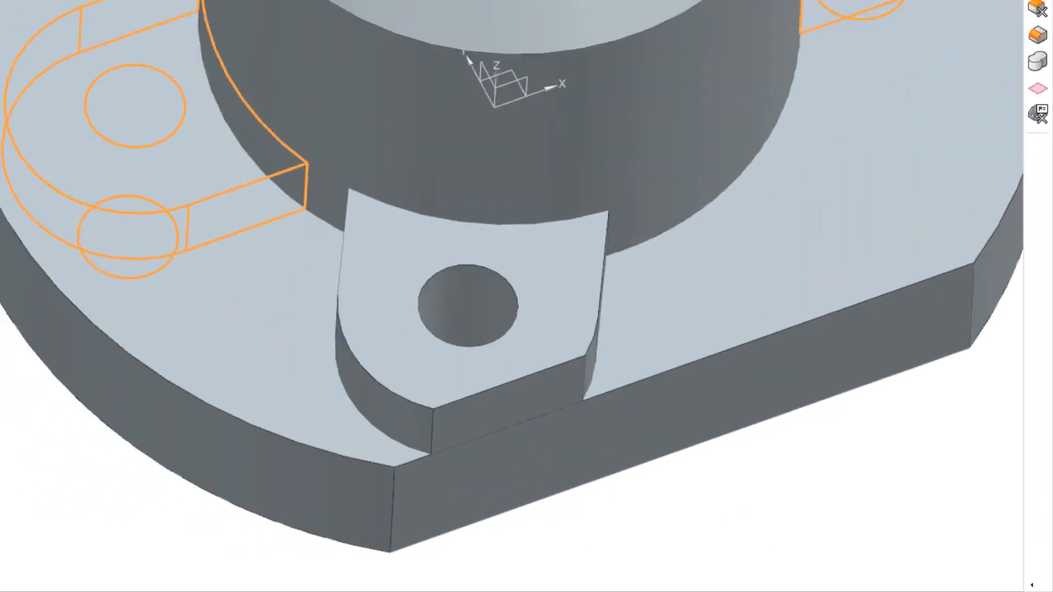
drag(689, 157, 648, 202)
Set the lug rotation angle to 45° and apply the face move
key(Home)
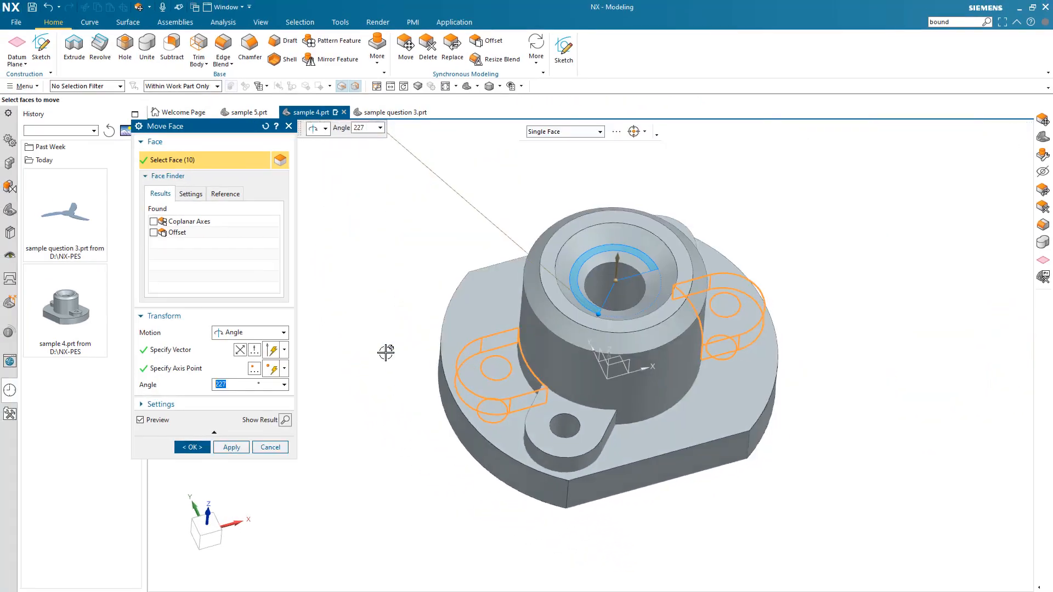
text(45)
key(Return)
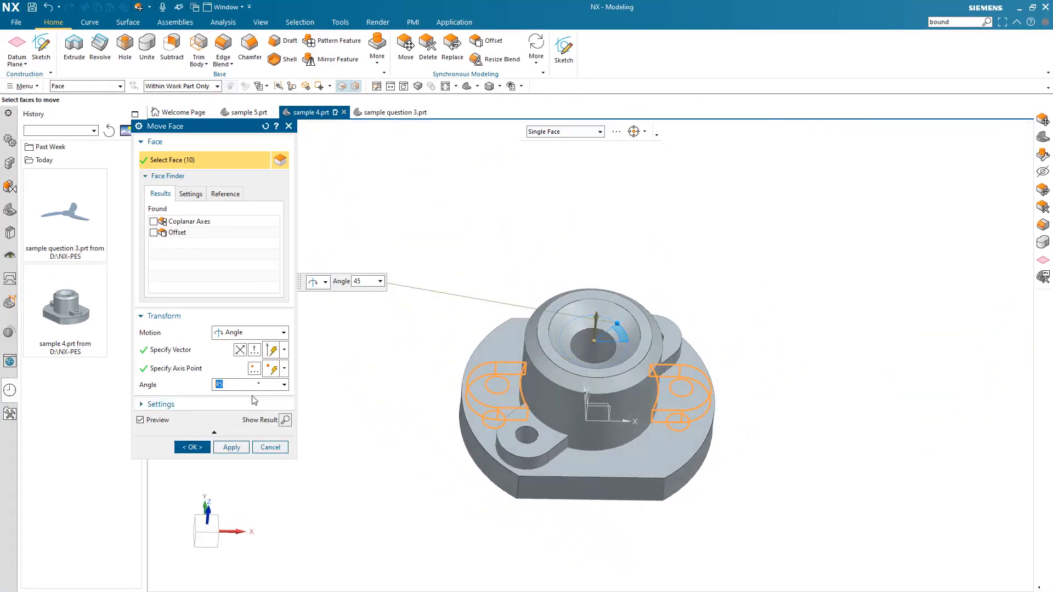
click(232, 447)
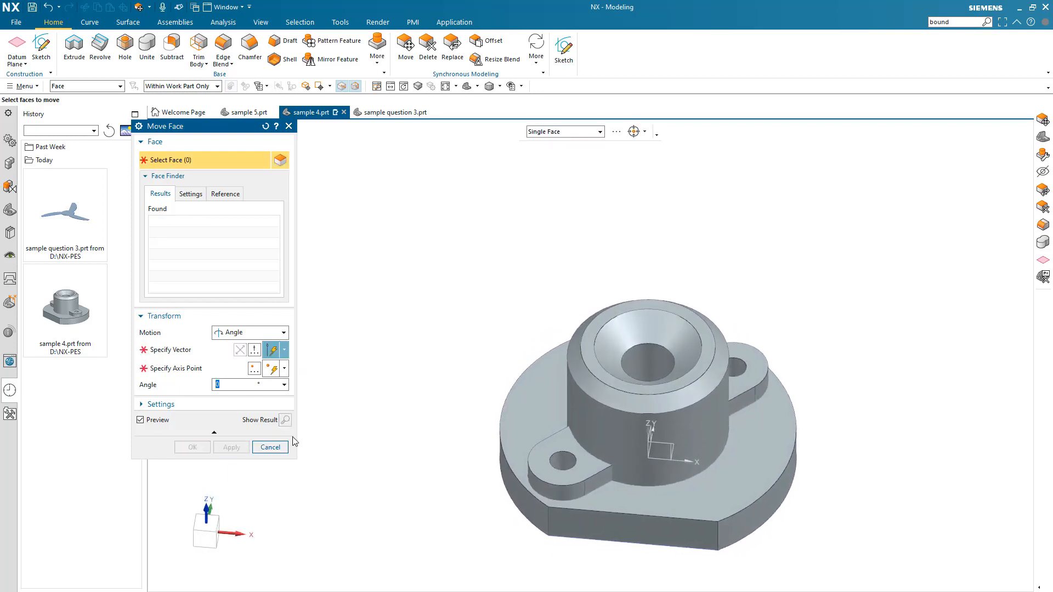
Move the base plate's two symmetric curved side faces by 9 mm using Distance-Angle motion
click(249, 332)
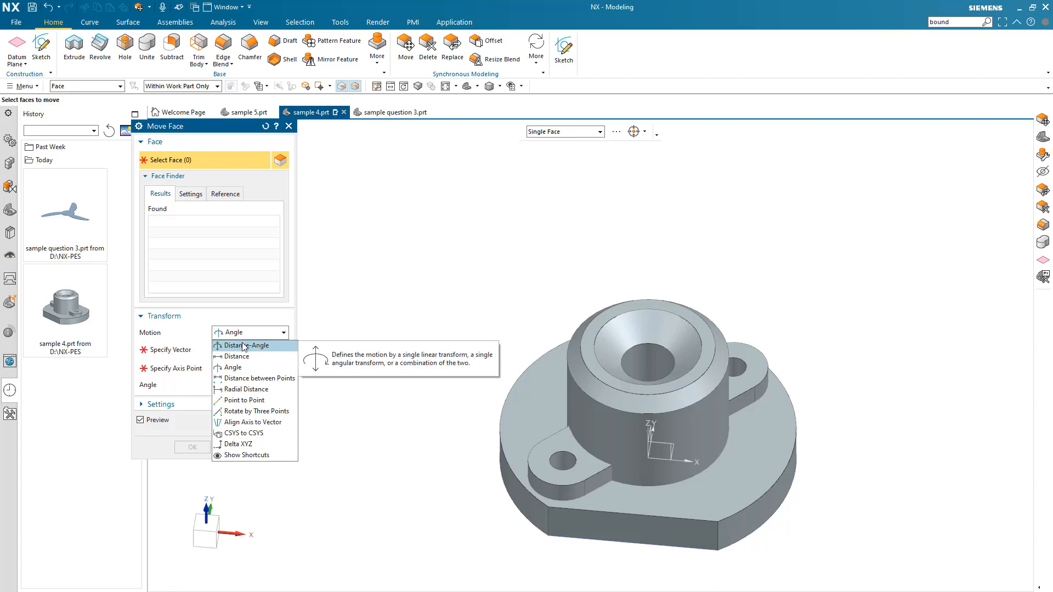
click(244, 346)
middle_drag(685, 507, 724, 476)
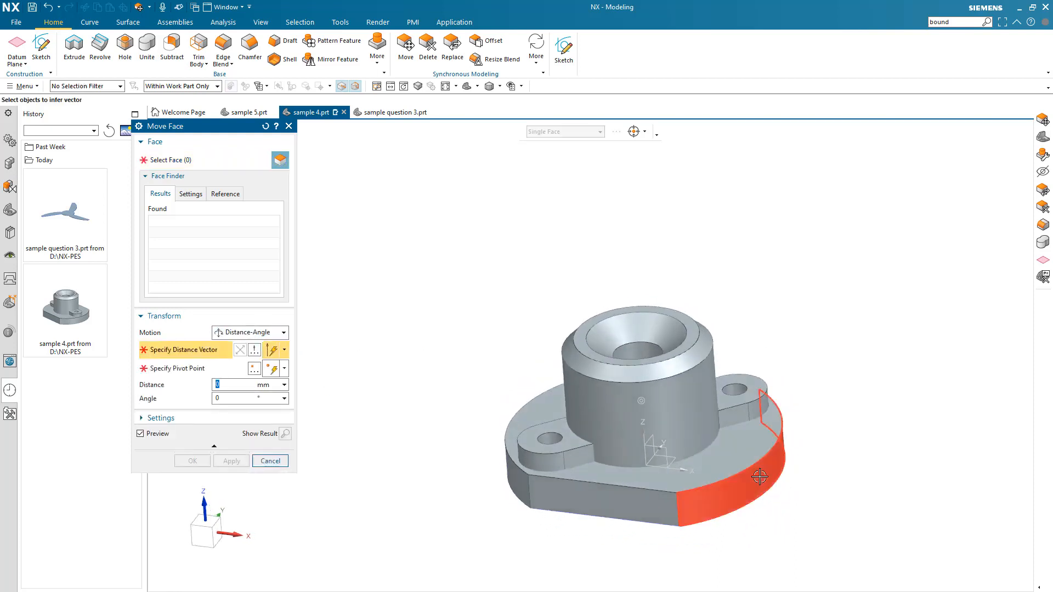
click(763, 475)
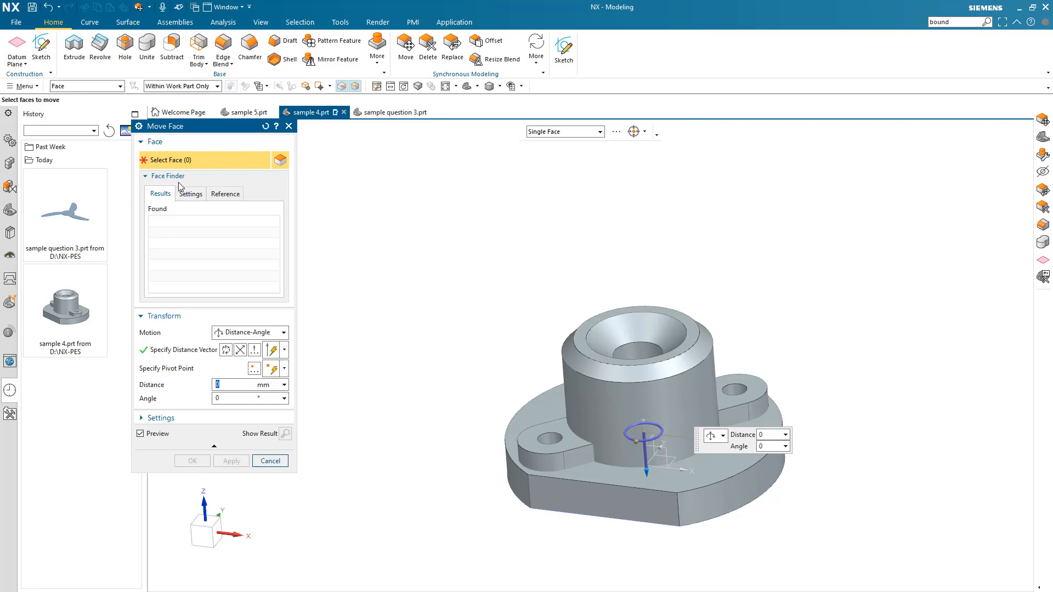
click(736, 488)
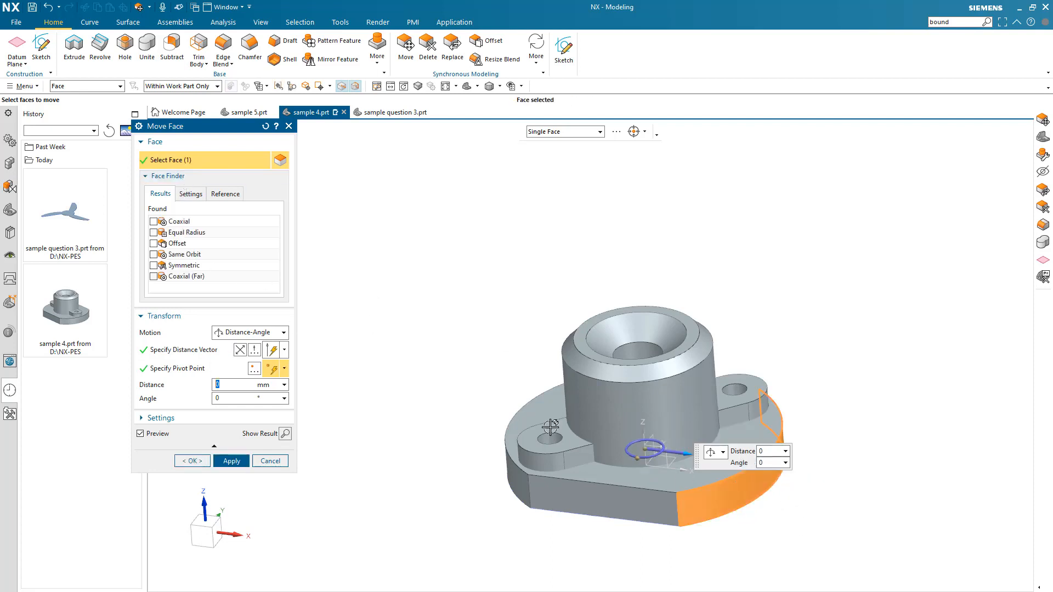
click(154, 265)
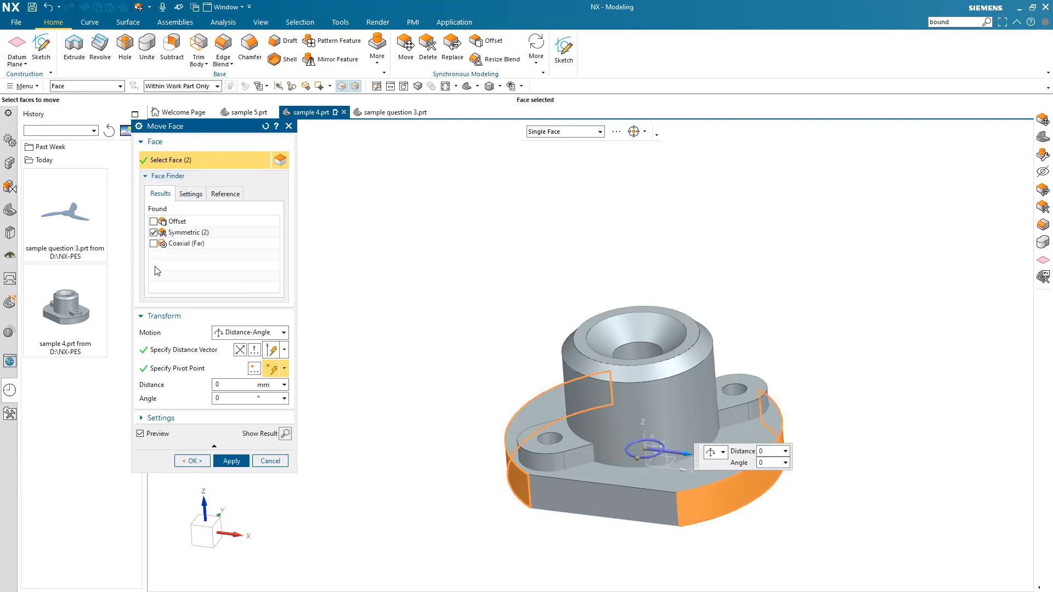
drag(683, 453, 709, 456)
click(232, 461)
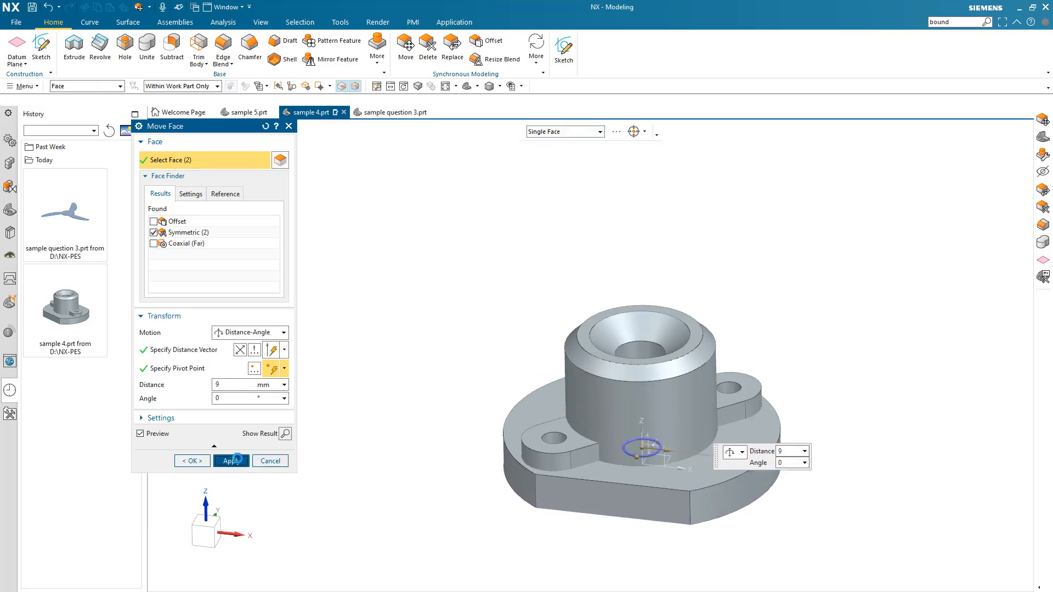
Move the base plate's two symmetric flat side faces outward and finish Move Face
click(586, 499)
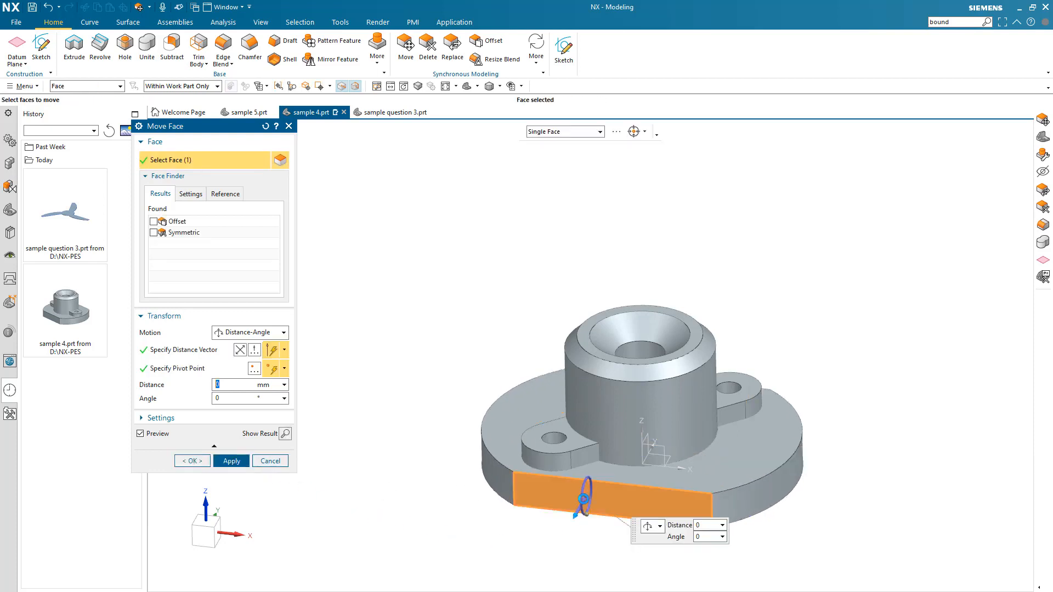
click(154, 233)
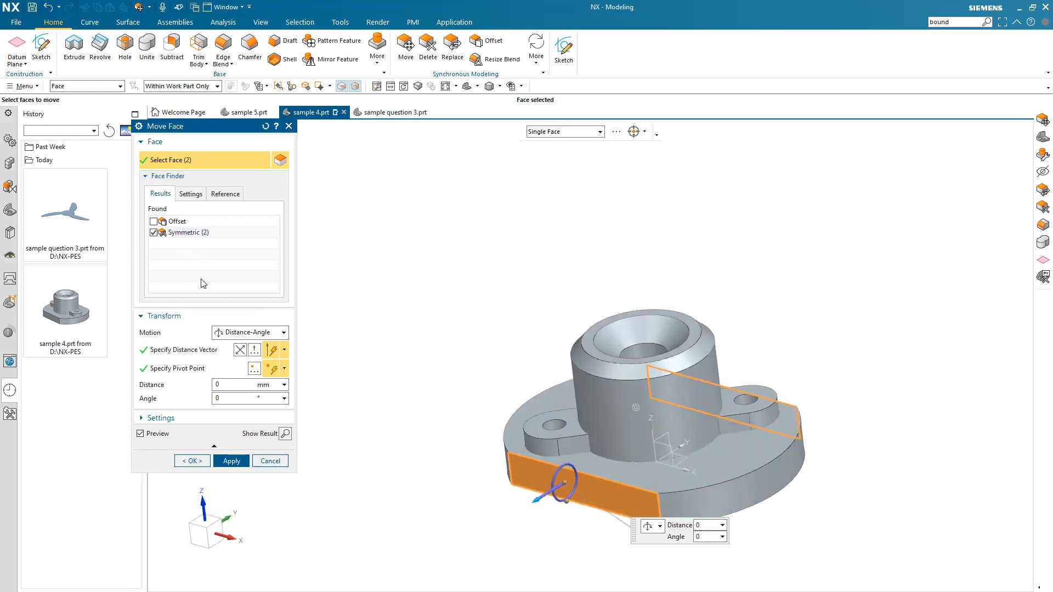
drag(513, 457, 433, 452)
click(192, 462)
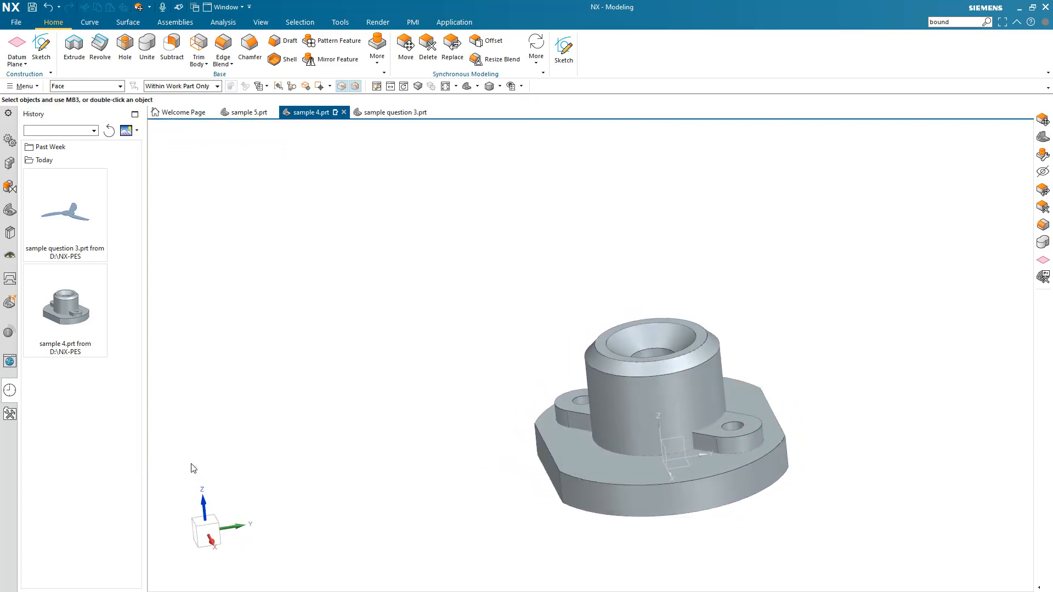
Reorder the lug rotation in the model history so it follows the curved side face move
click(10, 210)
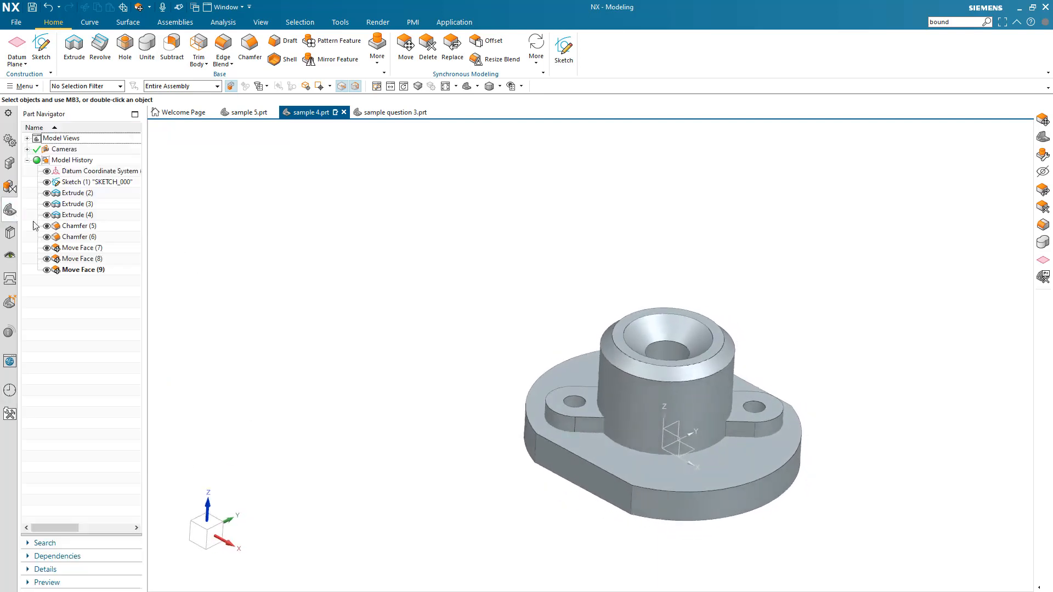
click(82, 260)
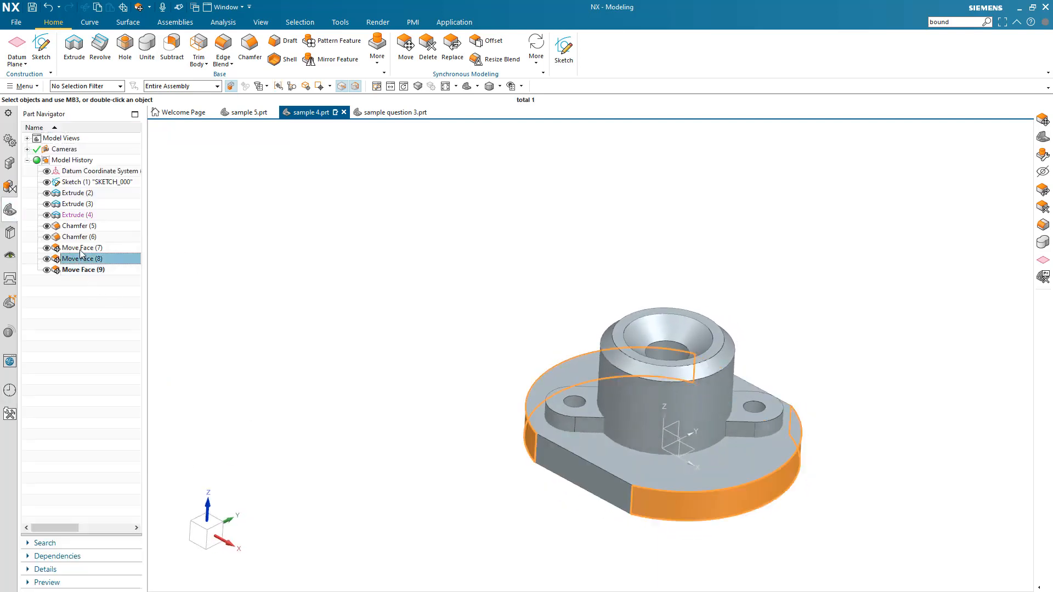
click(80, 250)
drag(81, 255, 79, 294)
Edit the lug rotation feature and set its angle to 90°
click(77, 269)
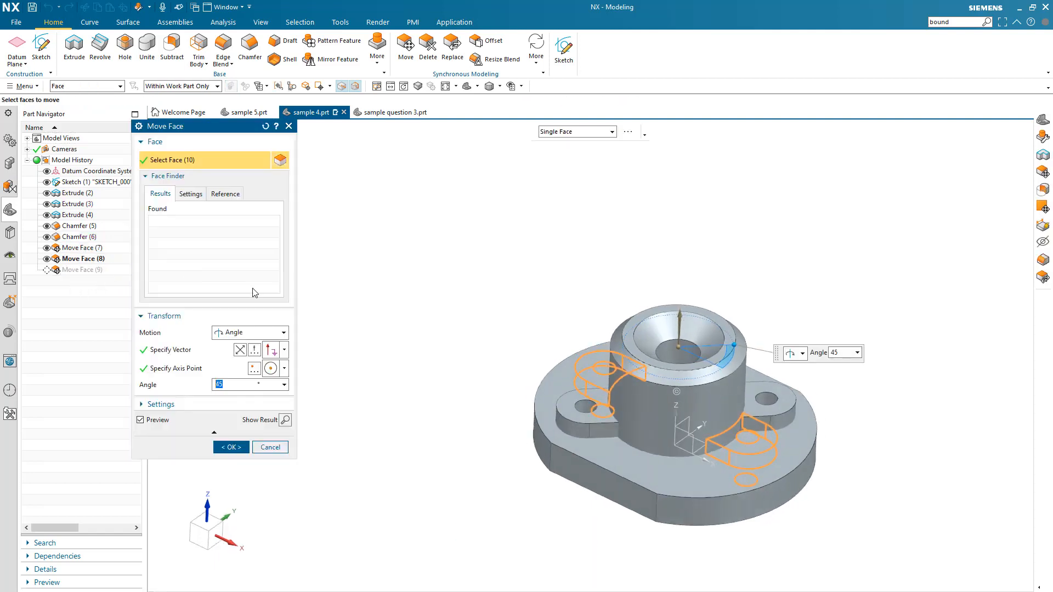
text(90)
key(Return)
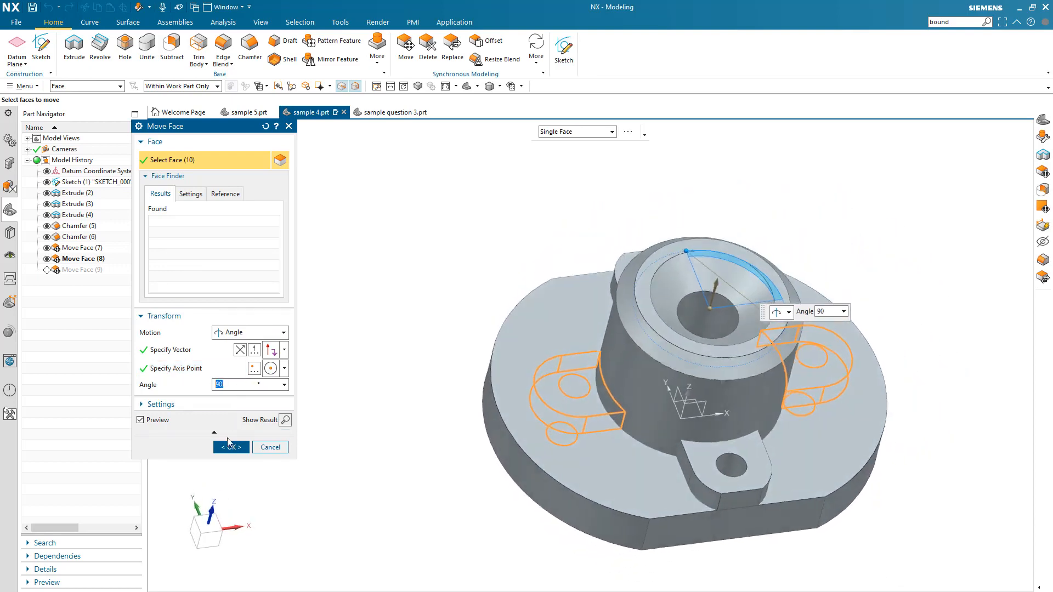
click(228, 445)
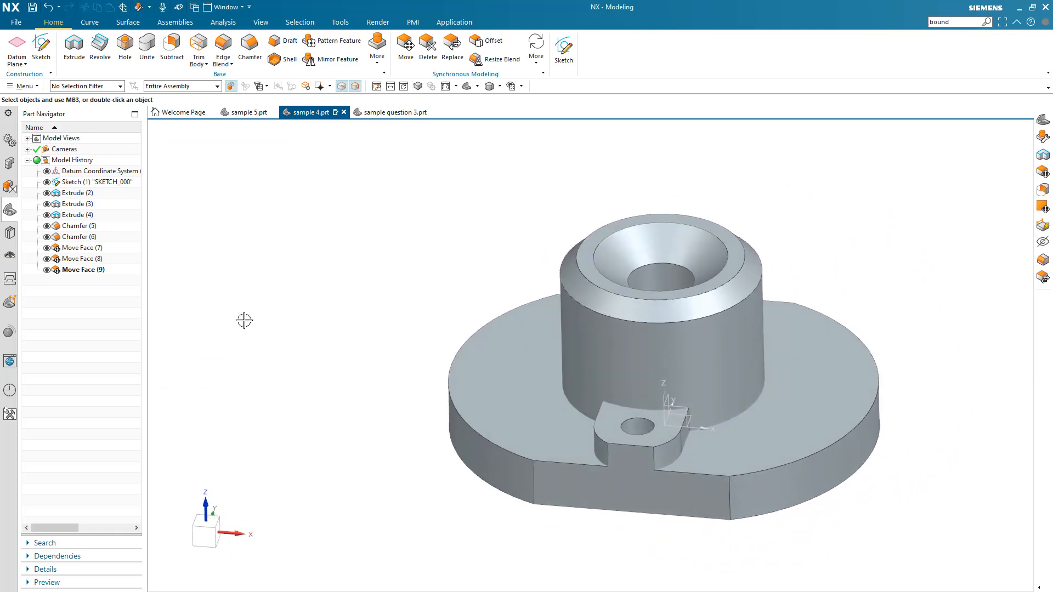
middle_drag(244, 321, 195, 334)
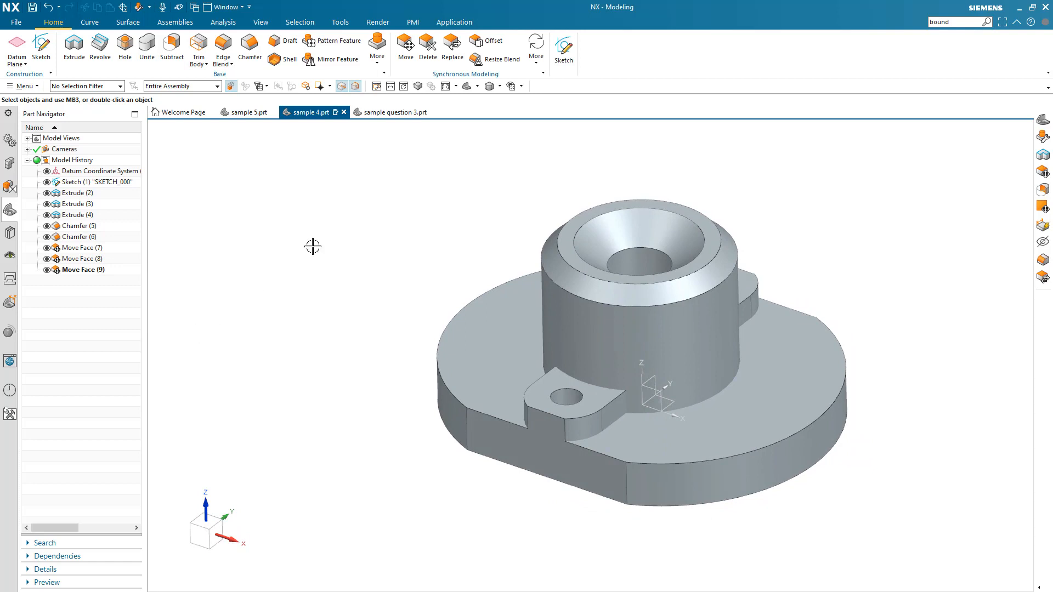
Switch to the sample 5.prt part
click(248, 114)
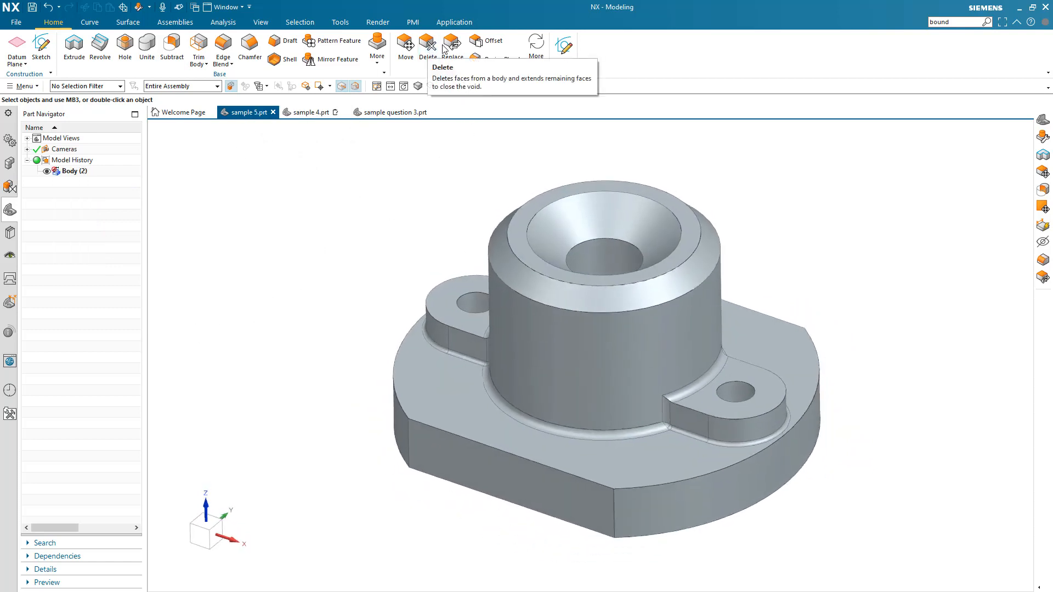
Enlarge the radius of the blend segments around the base of the central boss with Resize Blend
click(495, 59)
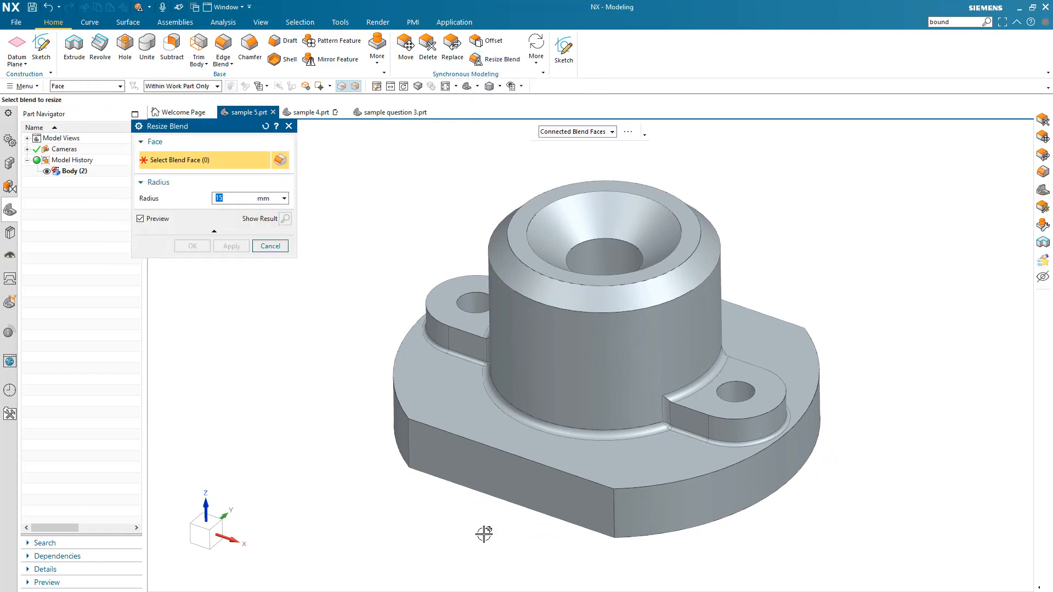
click(570, 436)
middle_drag(571, 432, 461, 428)
click(692, 408)
middle_drag(541, 426, 583, 424)
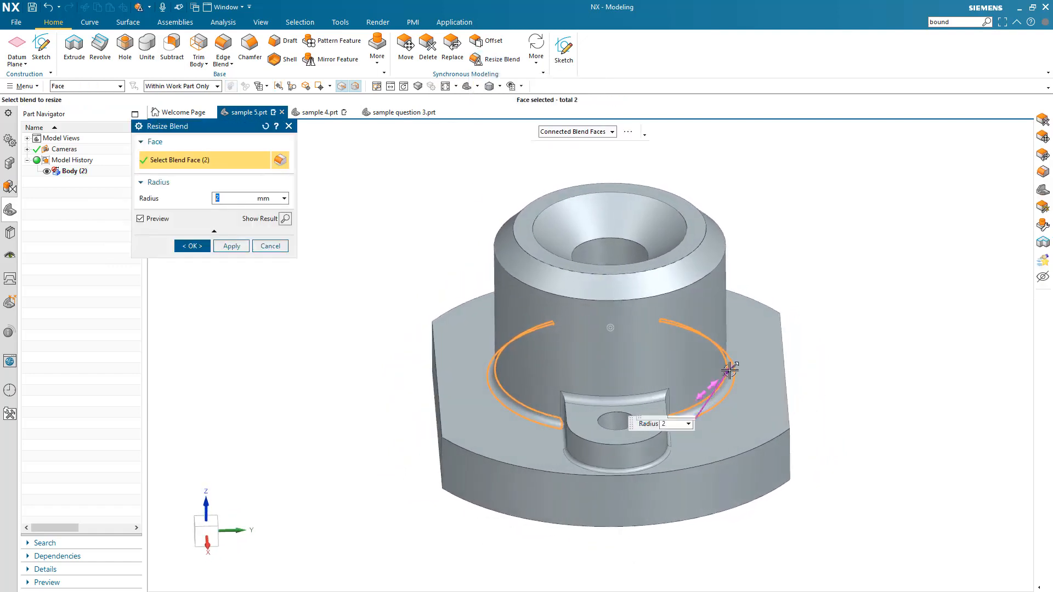
mouse_move(729, 371)
mouse_down()
mouse_move(713, 383)
mouse_move(737, 375)
mouse_move(707, 394)
mouse_move(724, 376)
mouse_move(713, 385)
mouse_up()
click(197, 247)
key(Home)
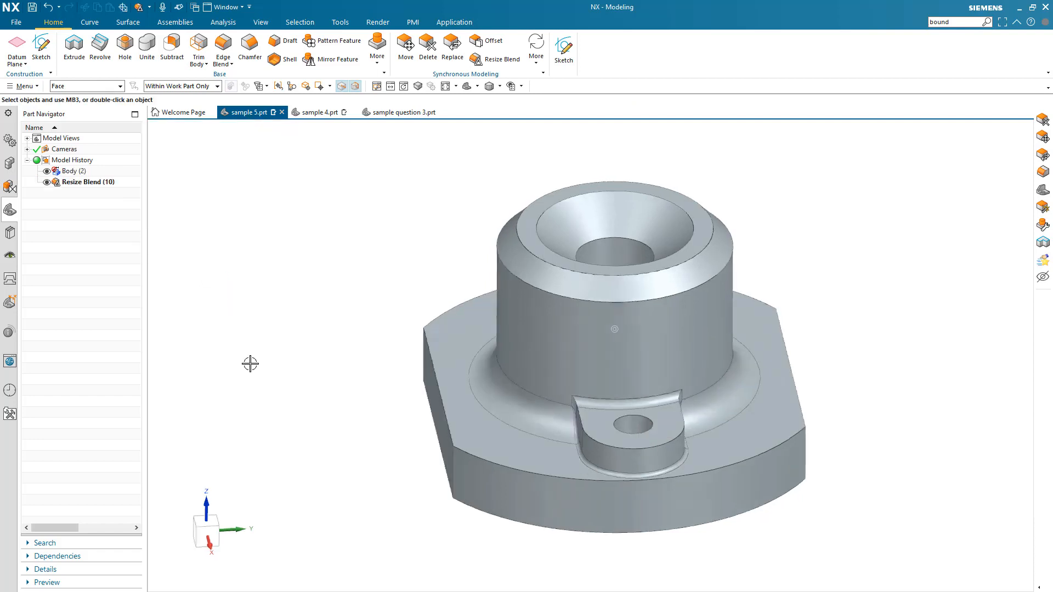
click(71, 172)
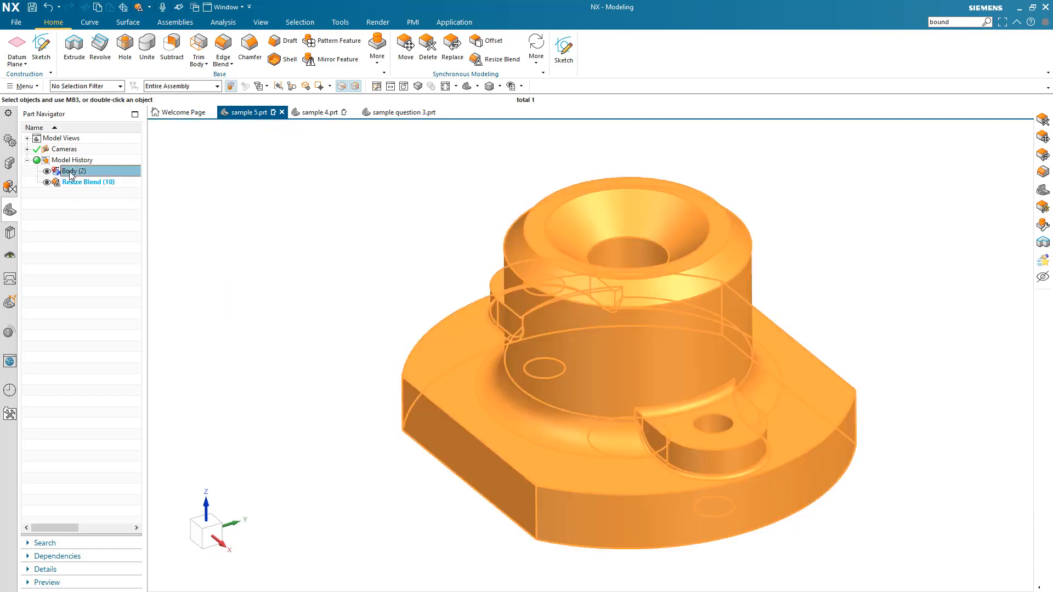
key(Escape)
middle_drag(159, 253, 217, 277)
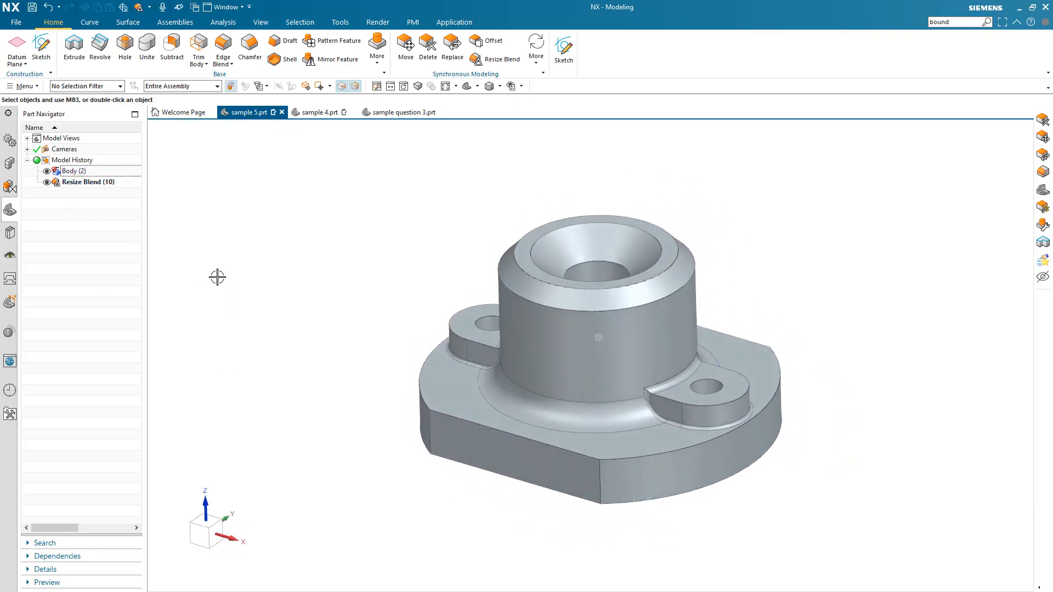
Replace the top faces of both lugs with the boss's flat top ring face using Replace Face
click(449, 50)
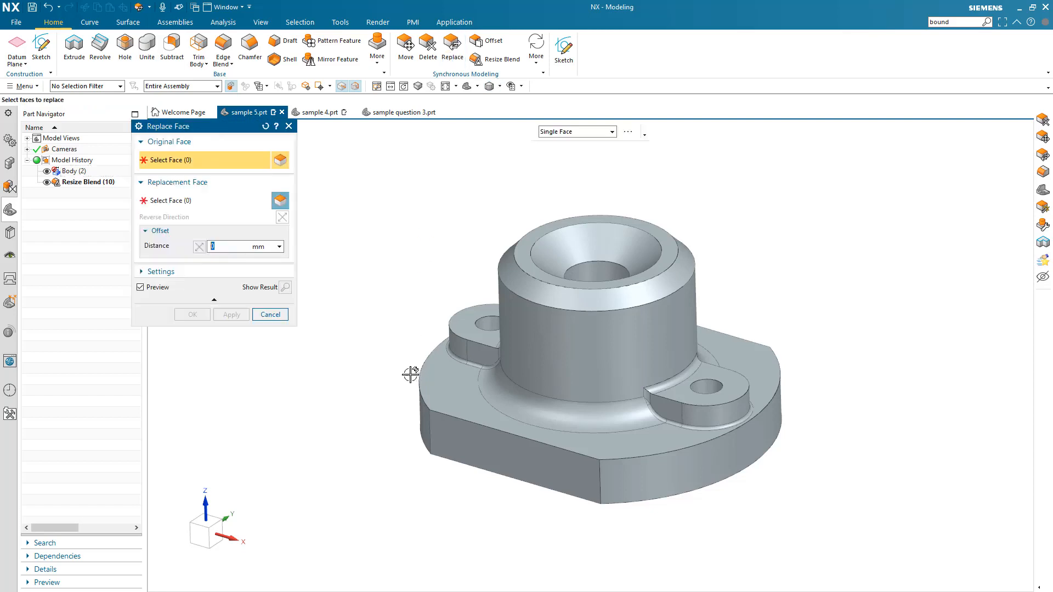
mouse_move(409, 371)
middle_down()
mouse_move(327, 390)
mouse_move(333, 405)
middle_up()
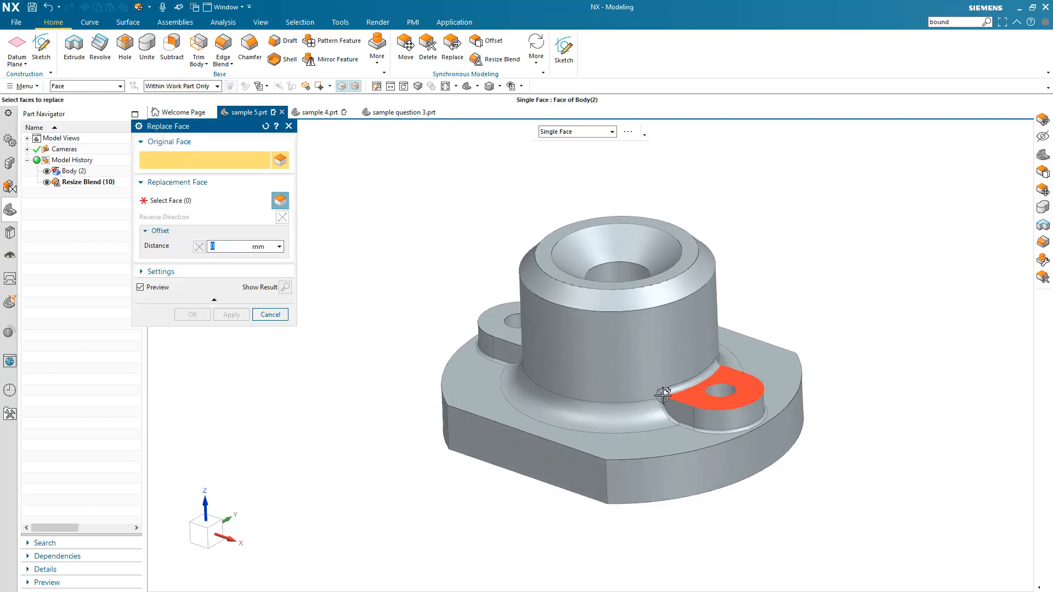
click(663, 395)
click(482, 334)
middle_click(380, 318)
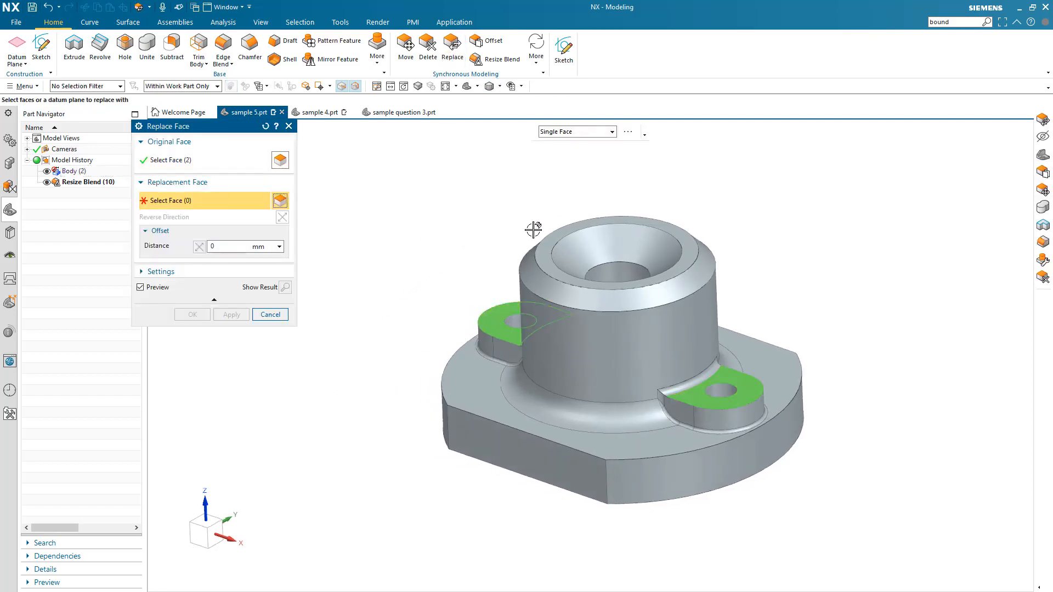
click(552, 241)
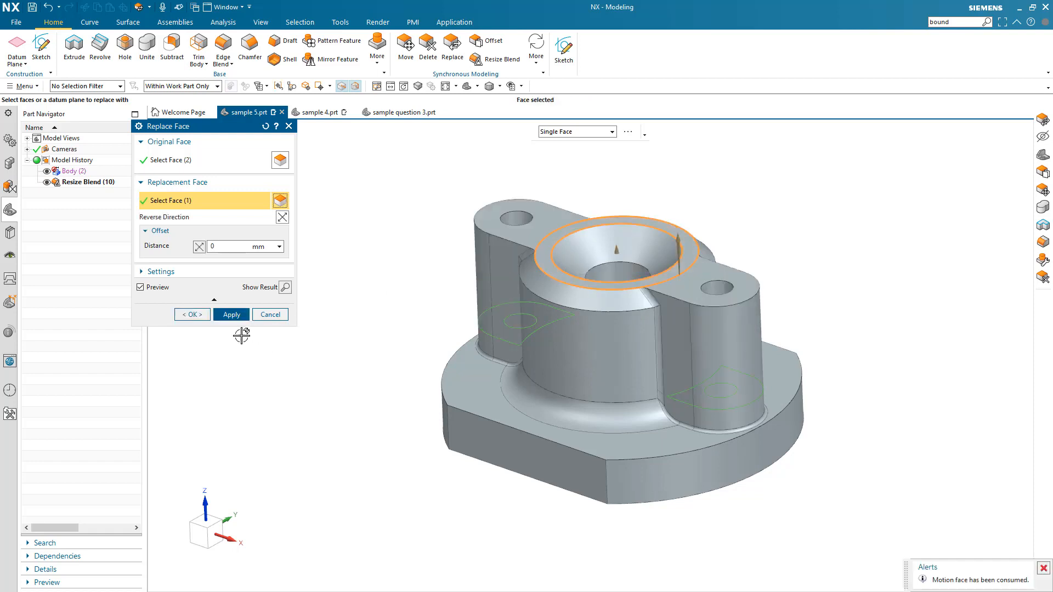
click(192, 315)
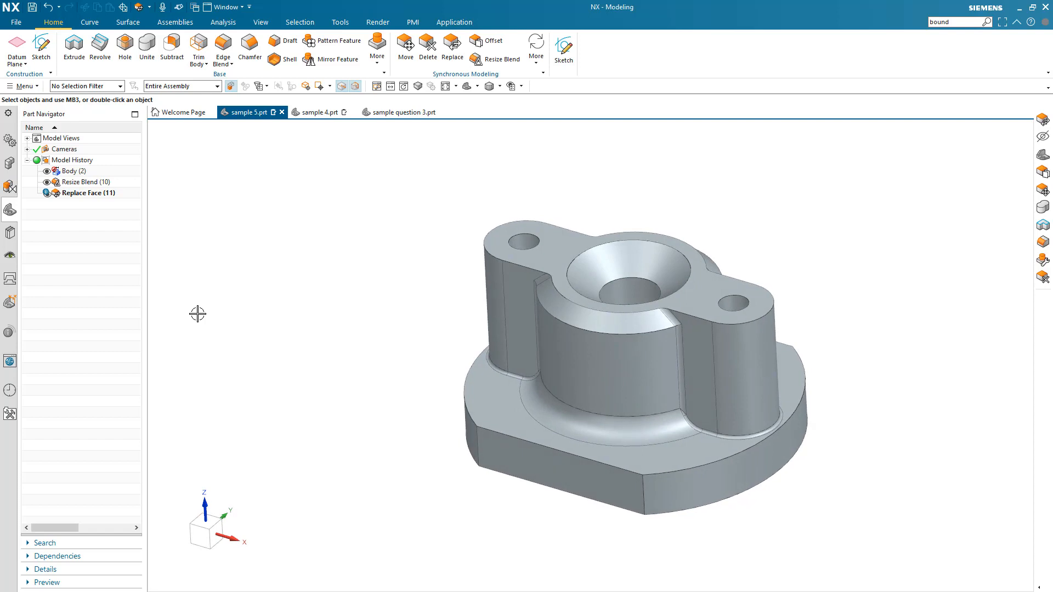
Try replacing the base plate's two flat side faces with its curved side face, and undo the replacement
middle_drag(271, 452, 360, 513)
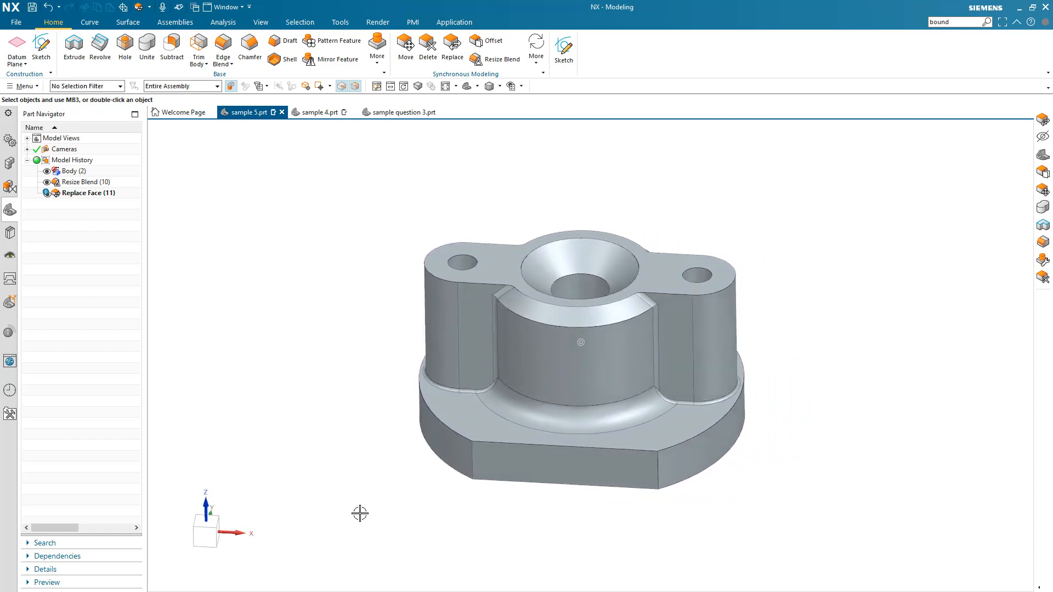
click(454, 67)
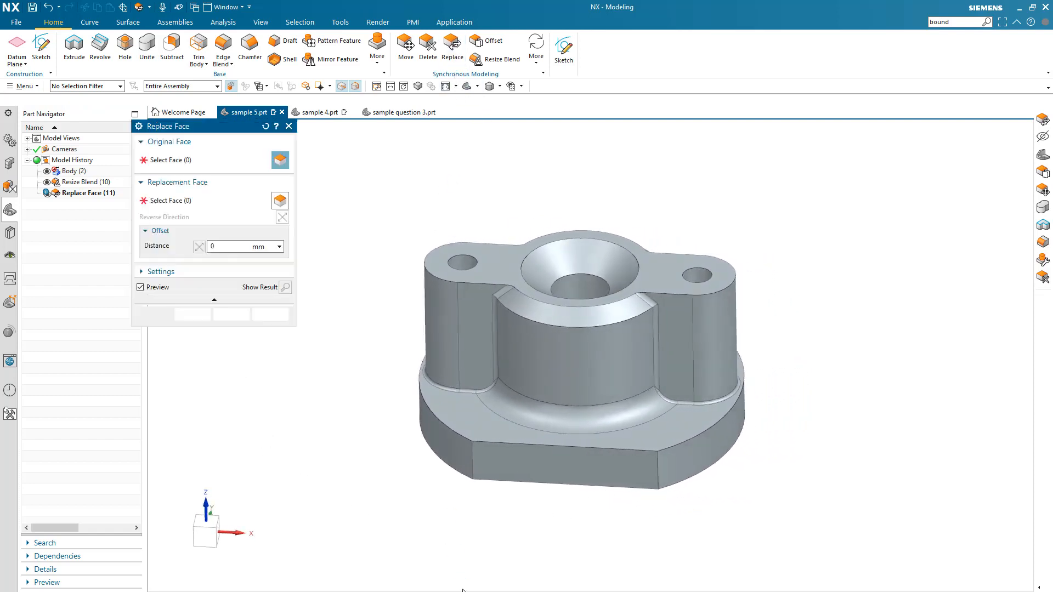
click(570, 488)
click(664, 471)
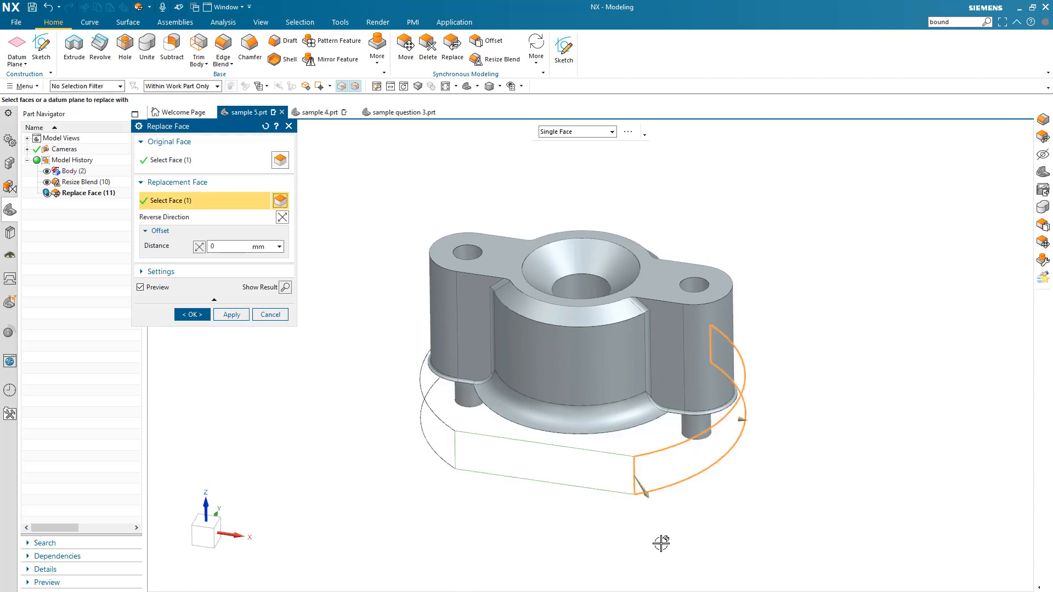
mouse_move(661, 543)
middle_down()
mouse_move(696, 499)
mouse_move(700, 453)
middle_up()
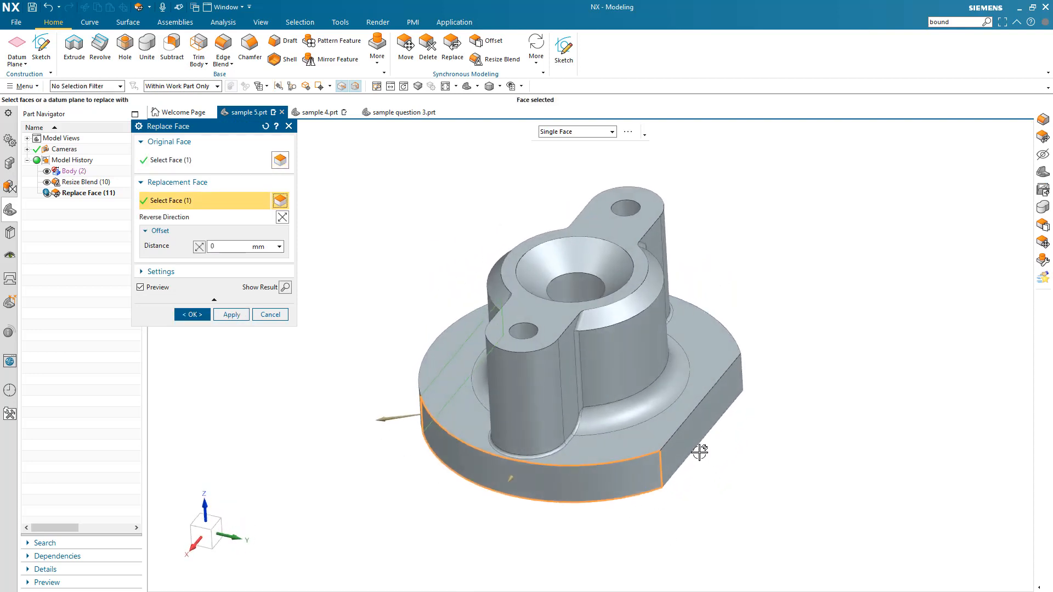
click(231, 161)
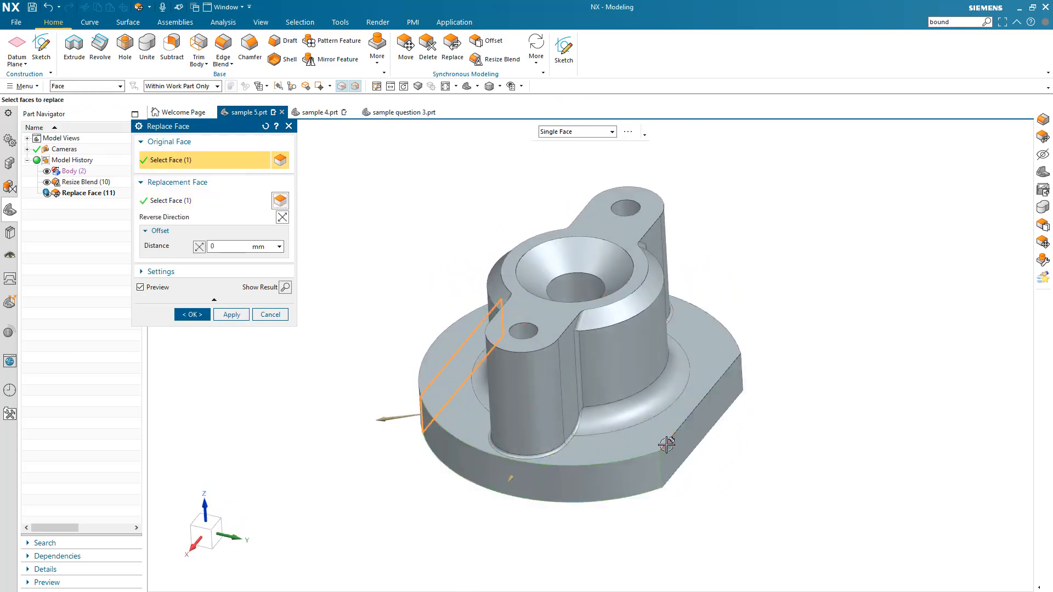
click(667, 445)
click(195, 316)
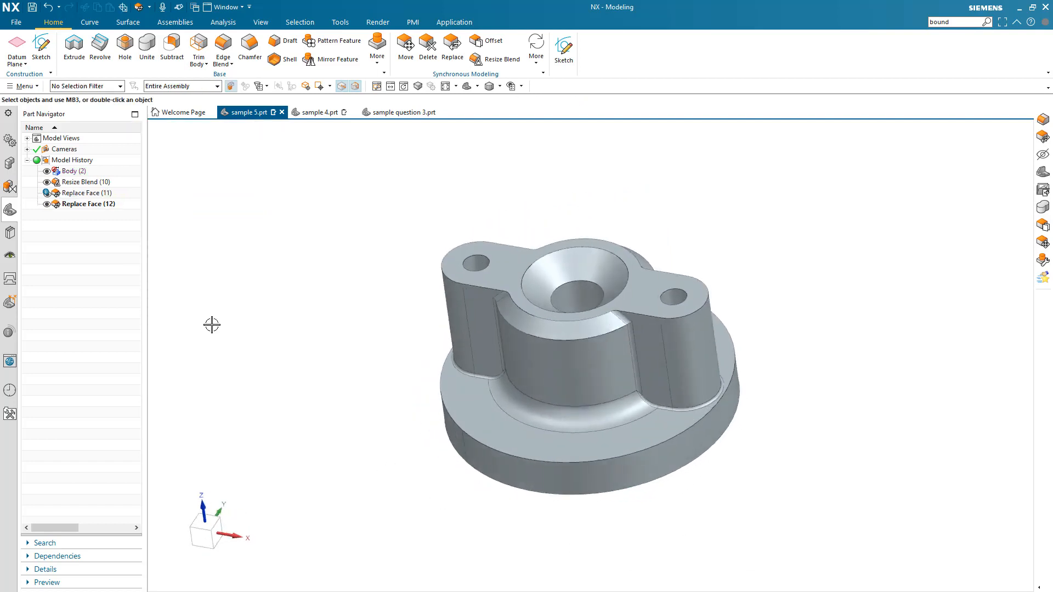
key(ctrl+z)
Remove the base plate's flat side faces with Delete Face to make the plate fully round
middle_drag(212, 326, 400, 230)
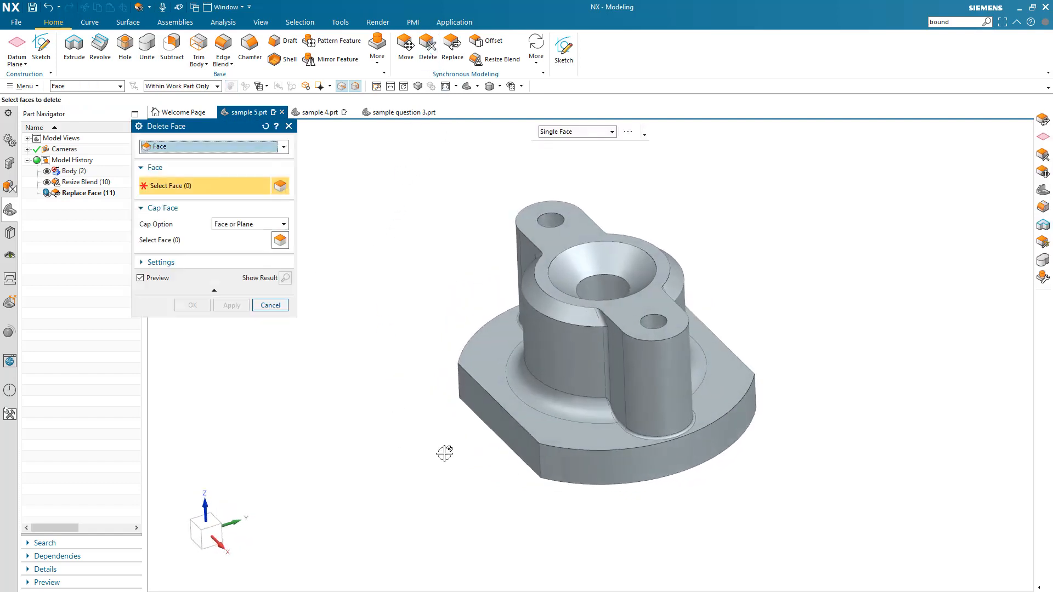
click(494, 418)
middle_drag(493, 418, 249, 319)
click(192, 305)
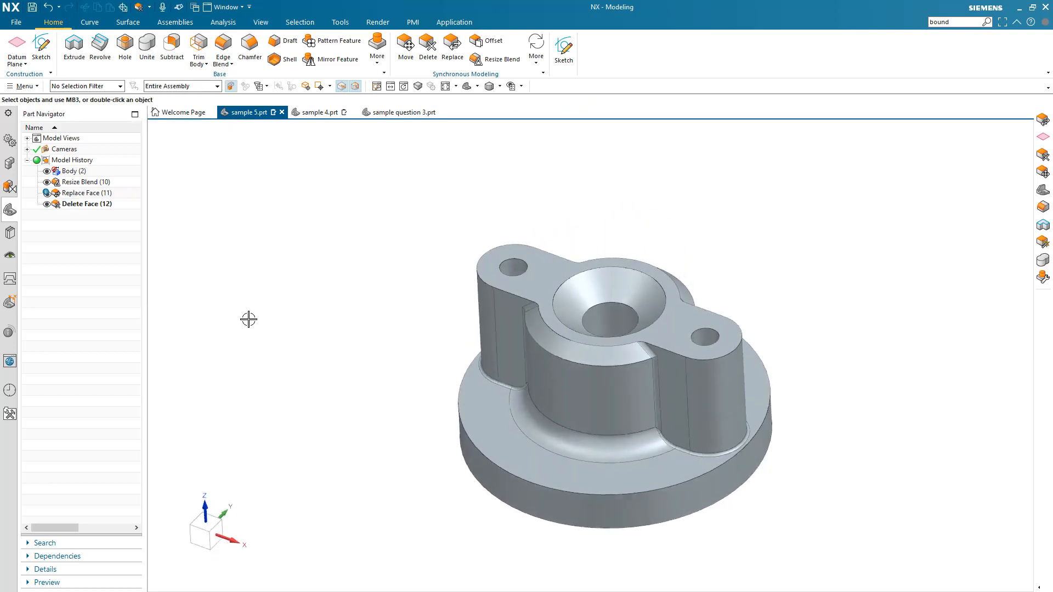
Undo the Delete Face, Replace Face and Resize Blend operations to restore the original imported body
key(ctrl+z)
key(ctrl+z)
key(ctrl+z)
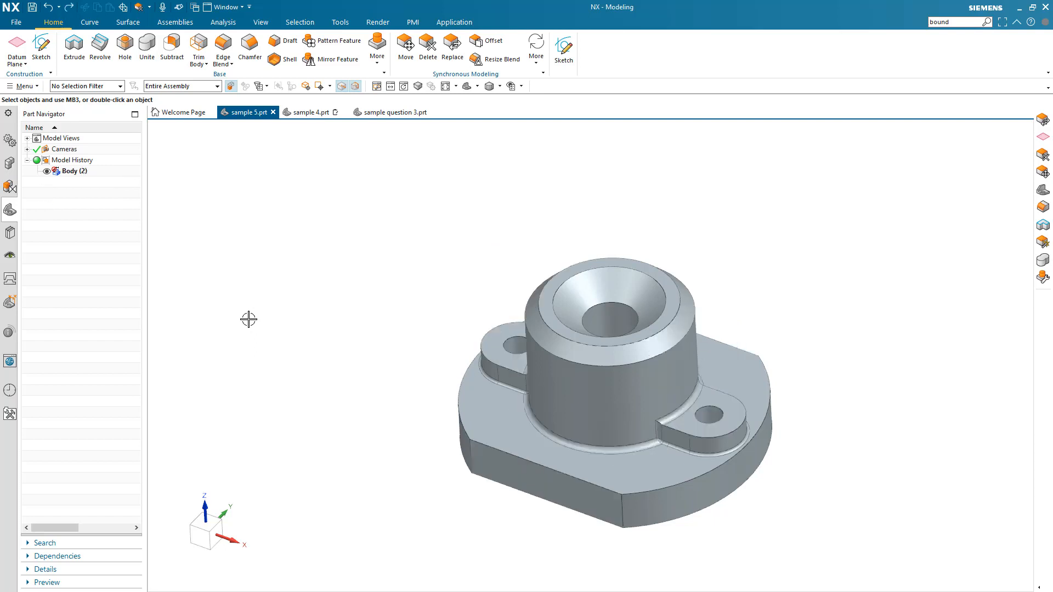
Remove the lug on the +X side of the boss, including its hole and blends, with Delete Face
key(Home)
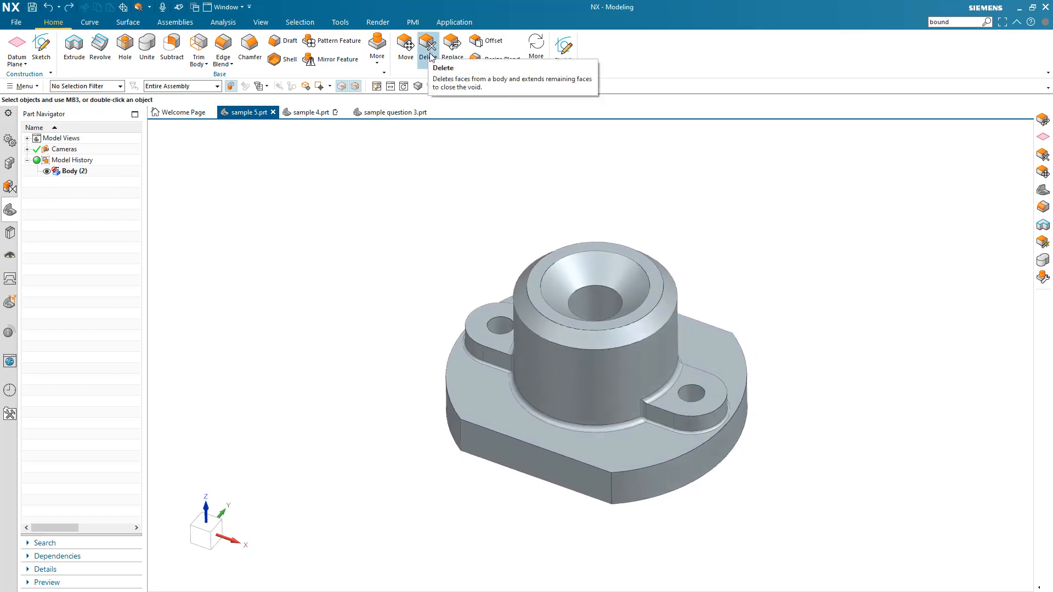
click(428, 48)
middle_drag(914, 483, 595, 409)
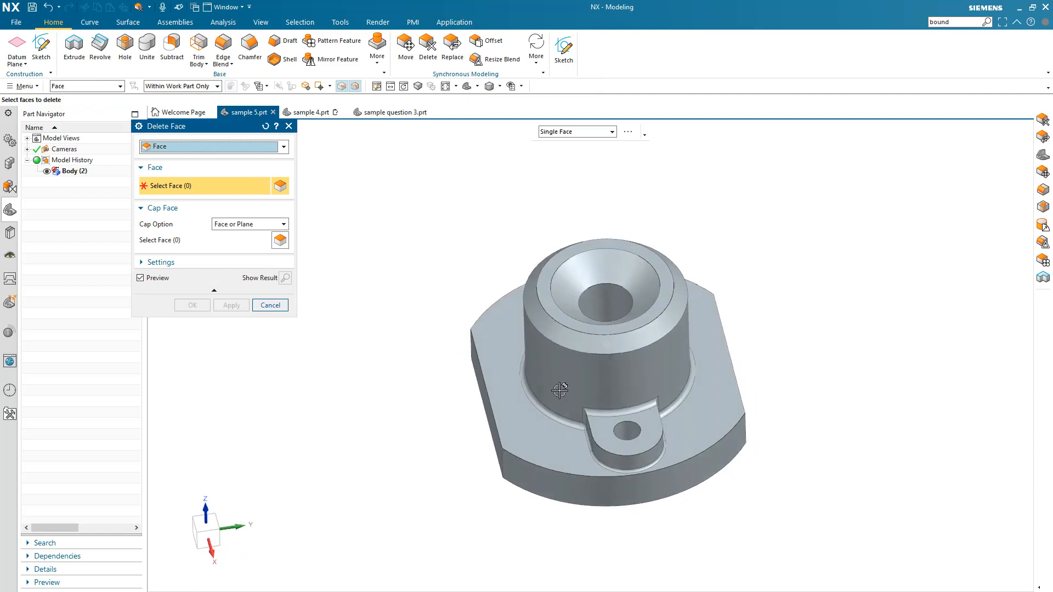
drag(694, 515, 695, 514)
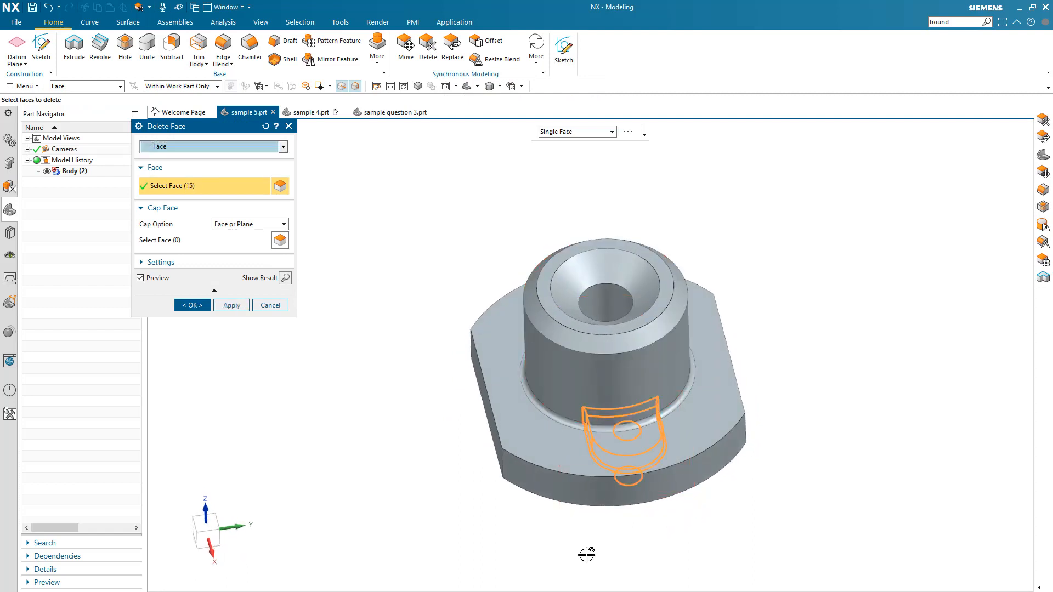
middle_drag(585, 555, 357, 378)
click(205, 304)
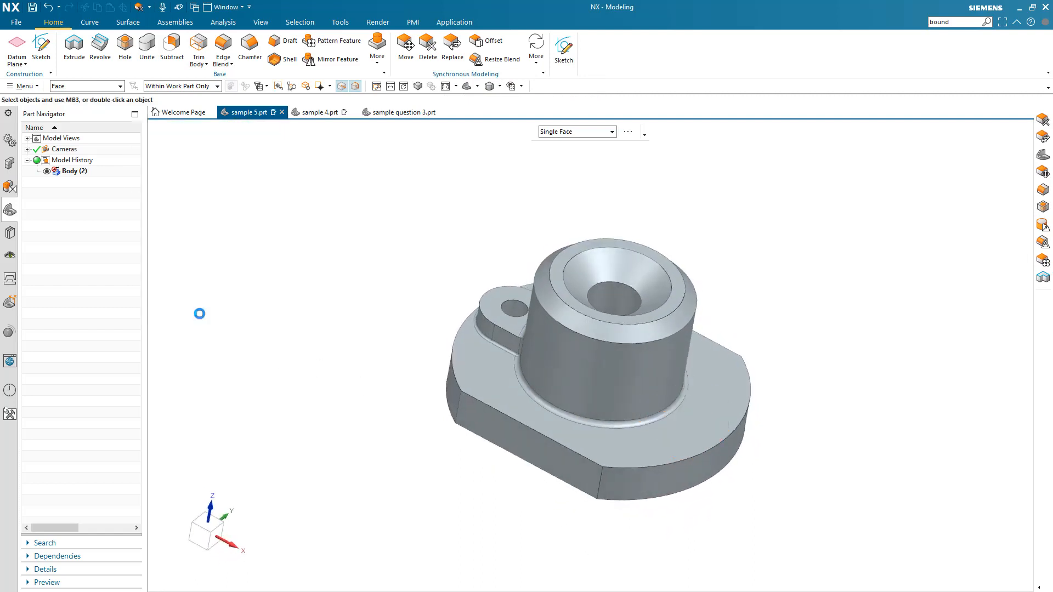
middle_drag(200, 310, 273, 381)
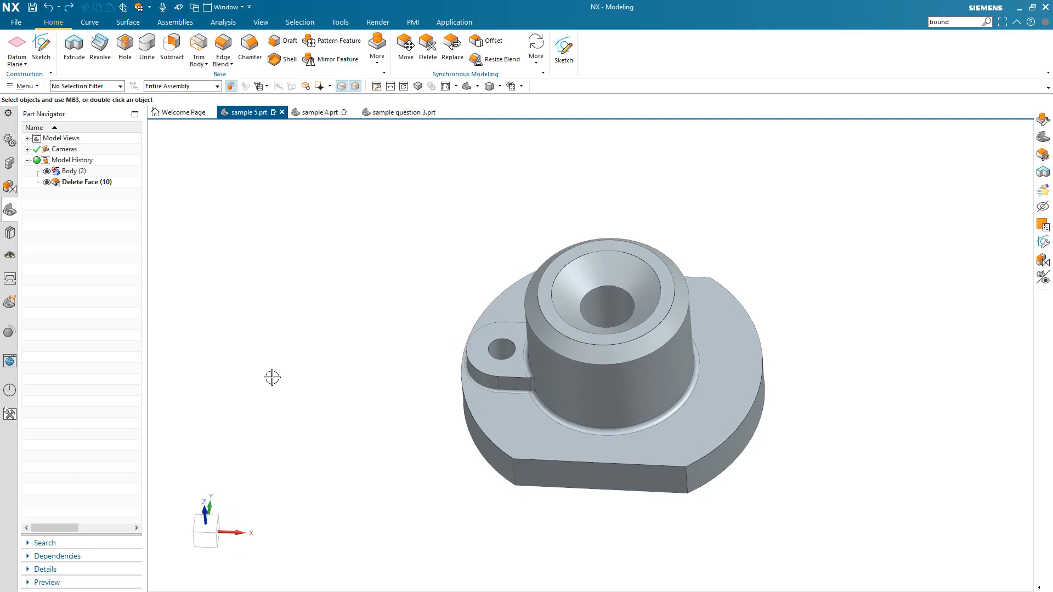
Move the base plate's two symmetric flat side faces outward by 8 mm with Move Face
key(Home)
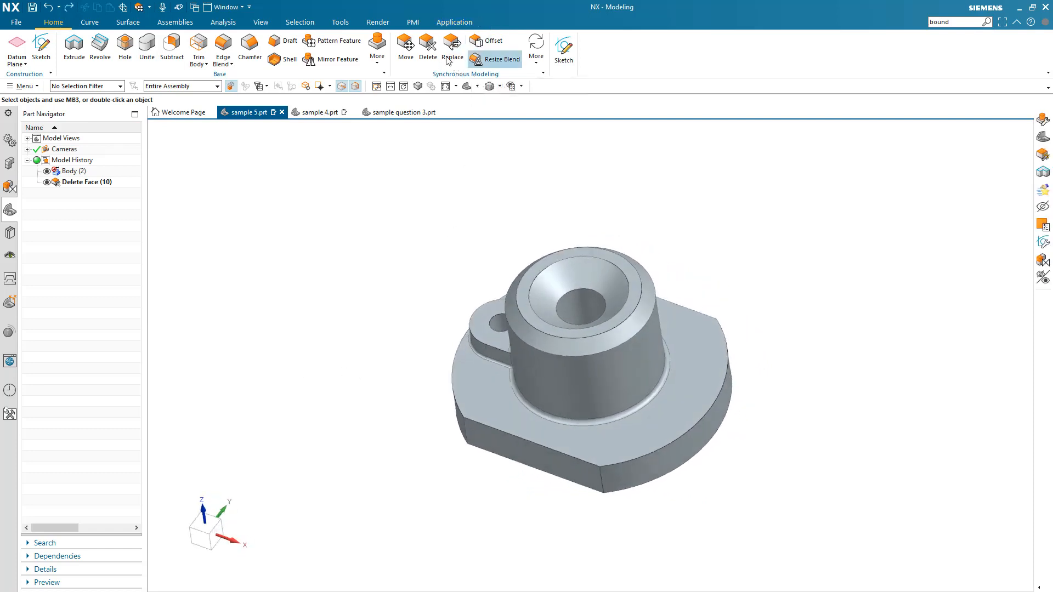
click(403, 67)
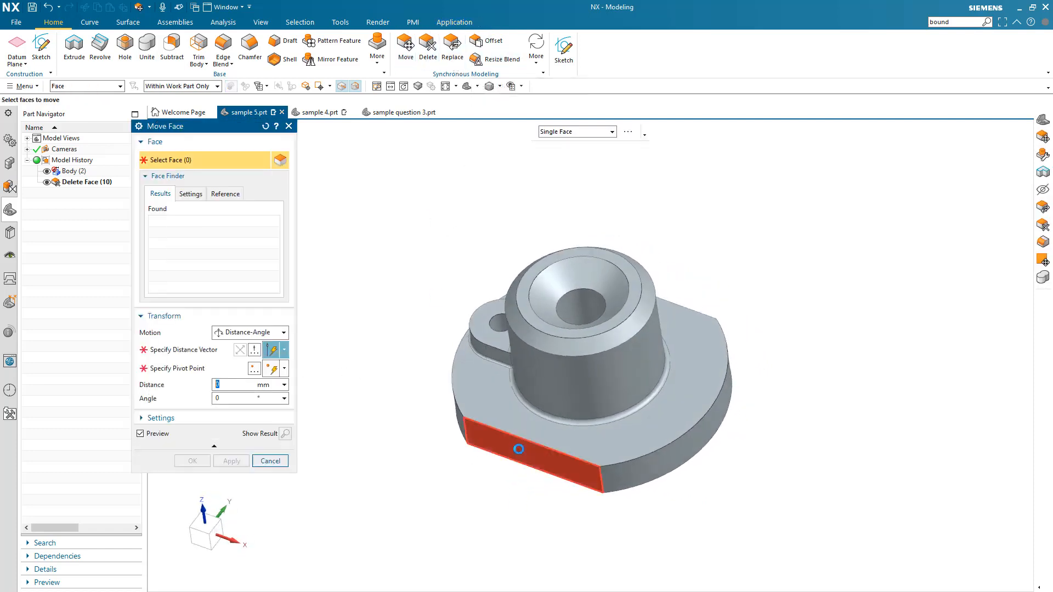
click(518, 453)
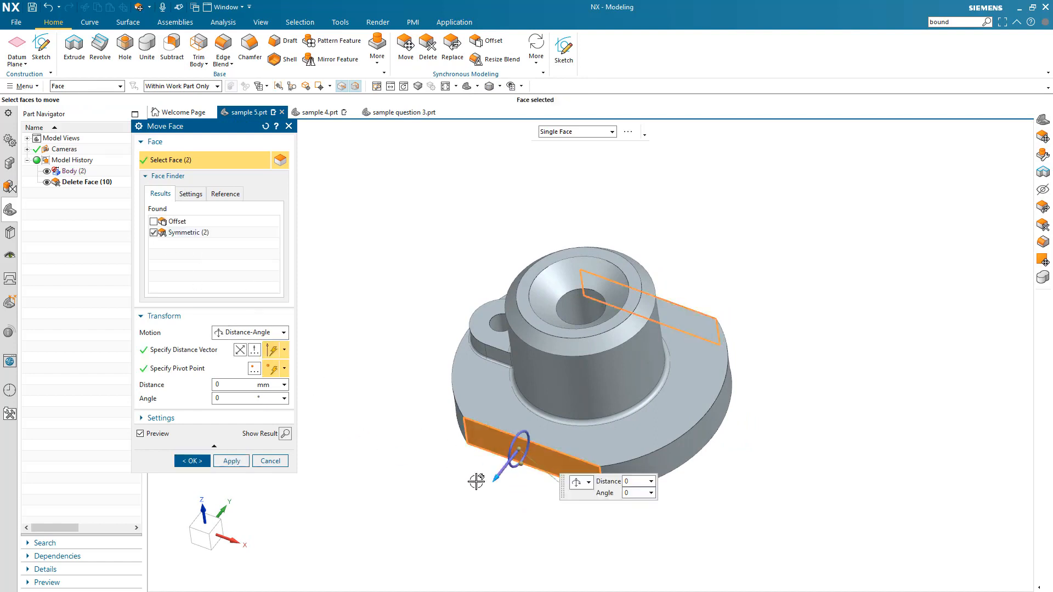
drag(491, 481, 479, 489)
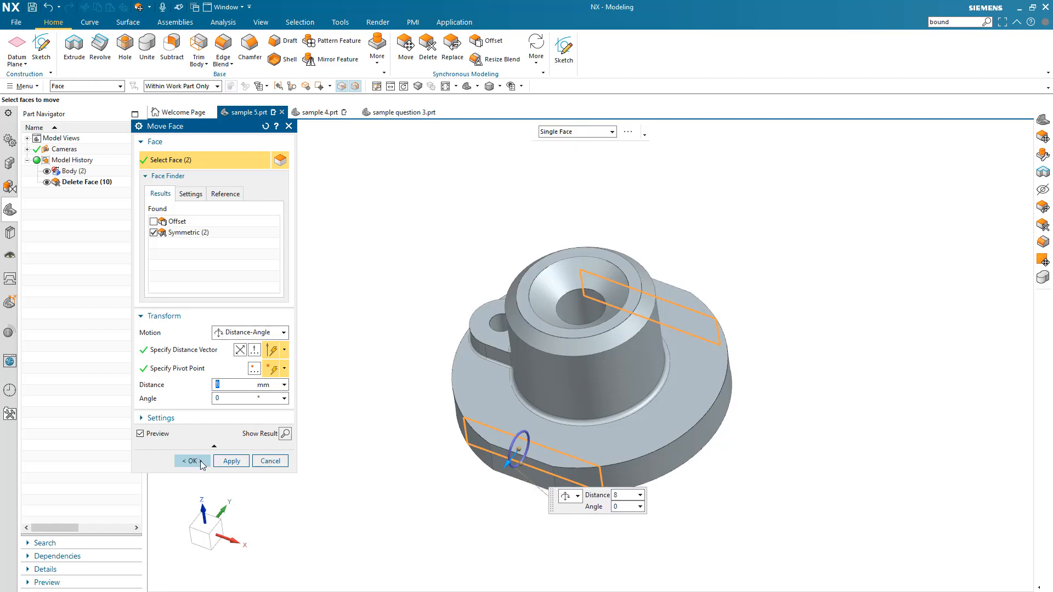
click(192, 460)
Set up a circular Pattern Face of the remaining lug's faces, including its hole and blends, about the Z-axis through the boss centre
click(537, 49)
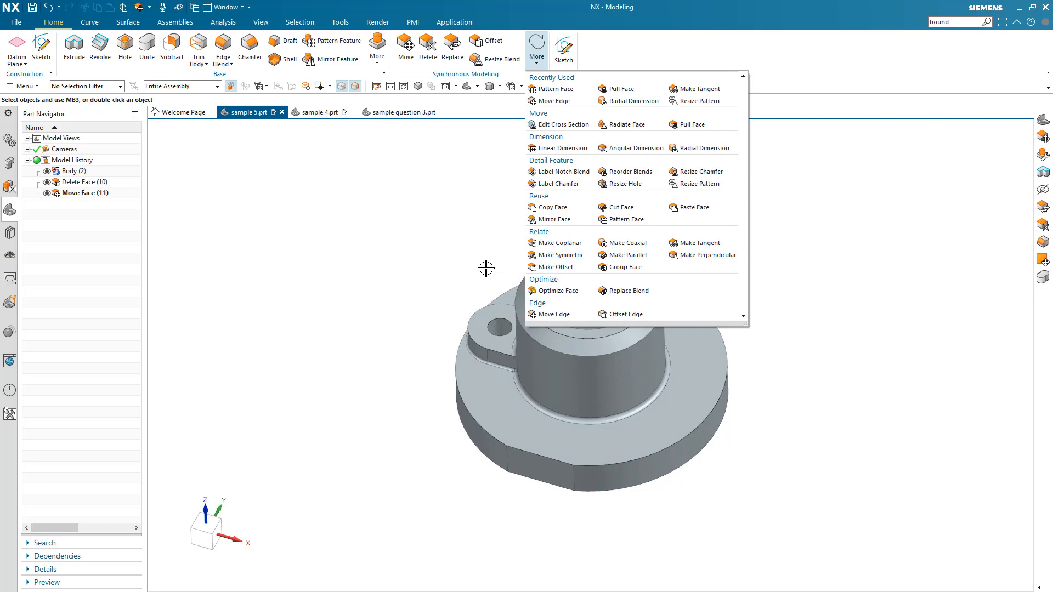
click(554, 90)
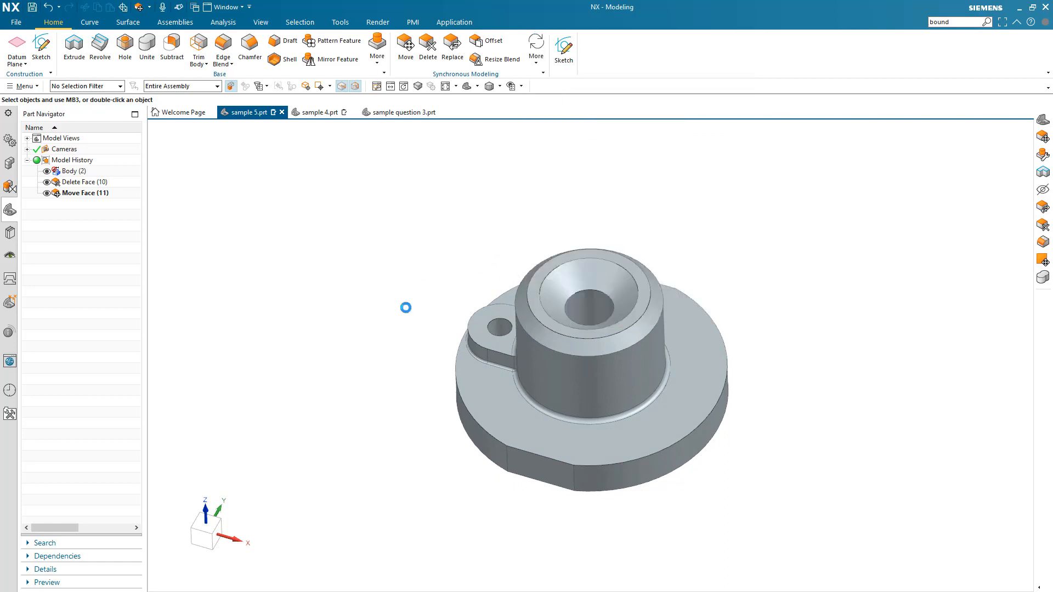
middle_drag(412, 387, 430, 331)
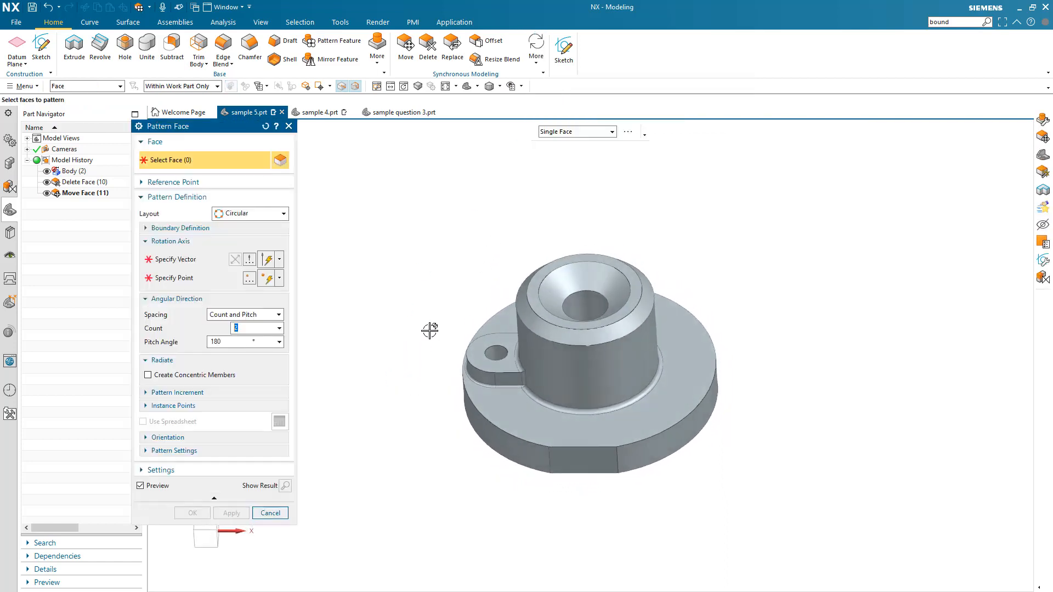
drag(552, 424, 552, 424)
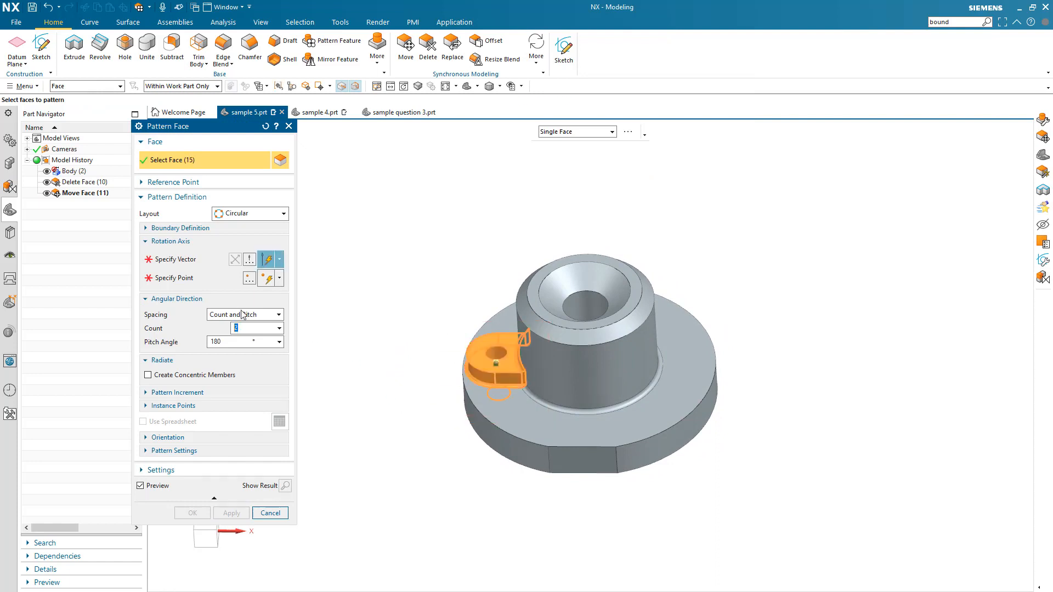
middle_click(439, 369)
middle_drag(439, 369, 584, 345)
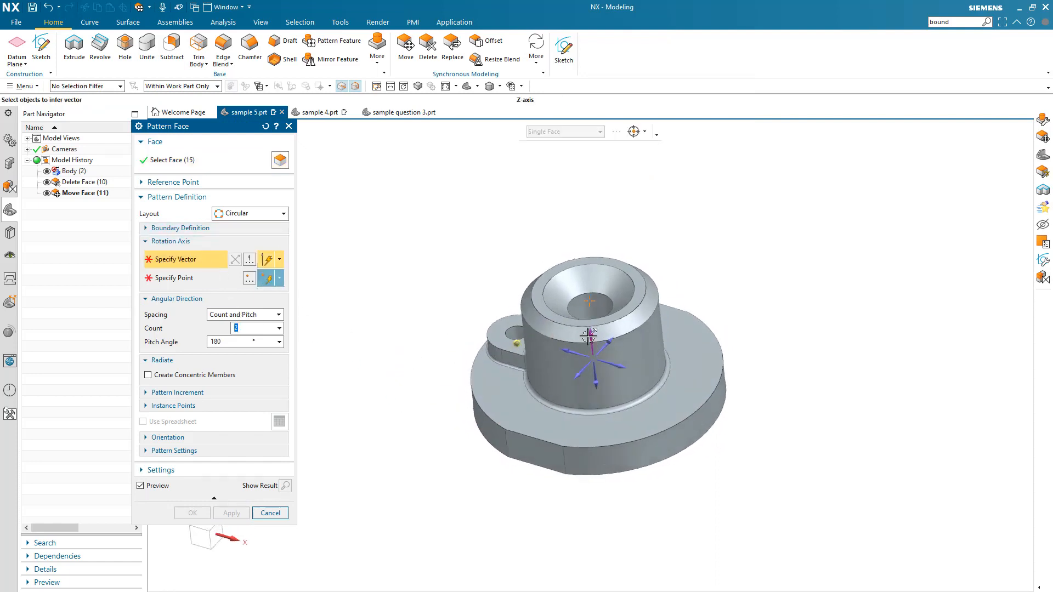
click(589, 336)
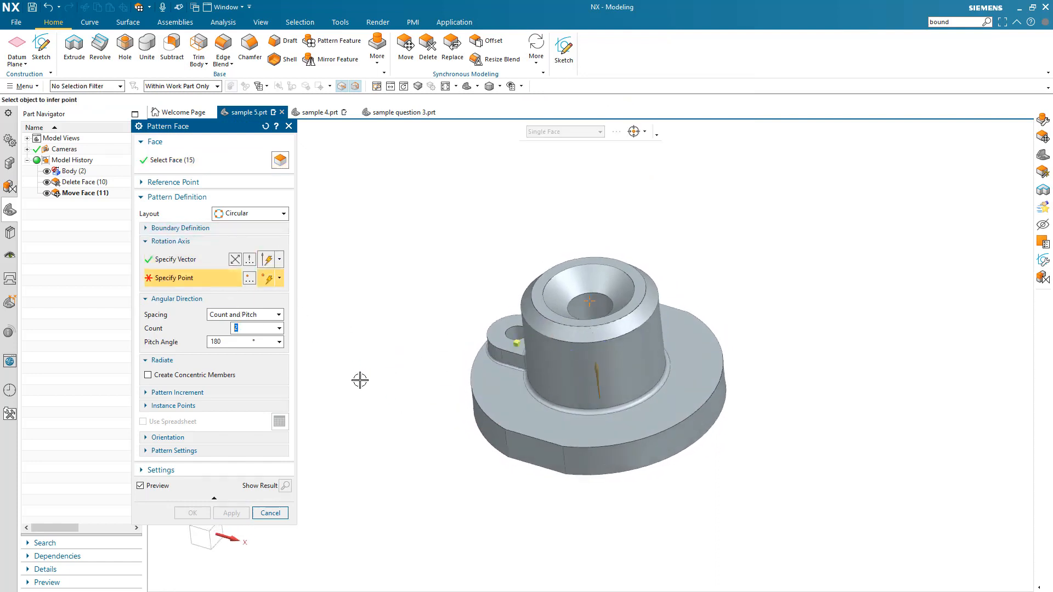
click(485, 402)
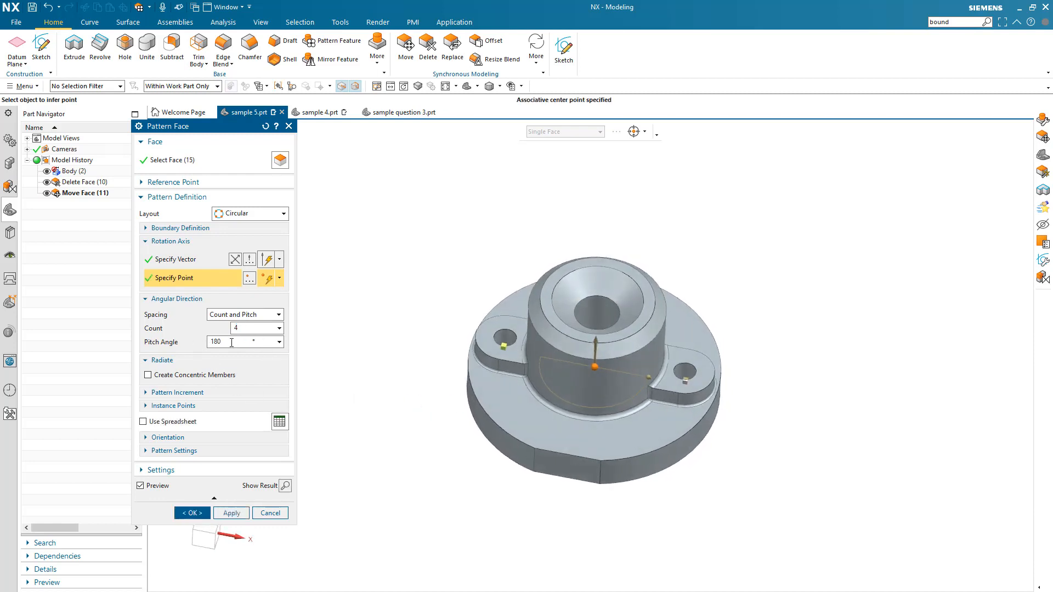
Pattern the lug with a count of 4 and a pitch angle of 90°, and close the Pattern Face command
key(Return)
text(90)
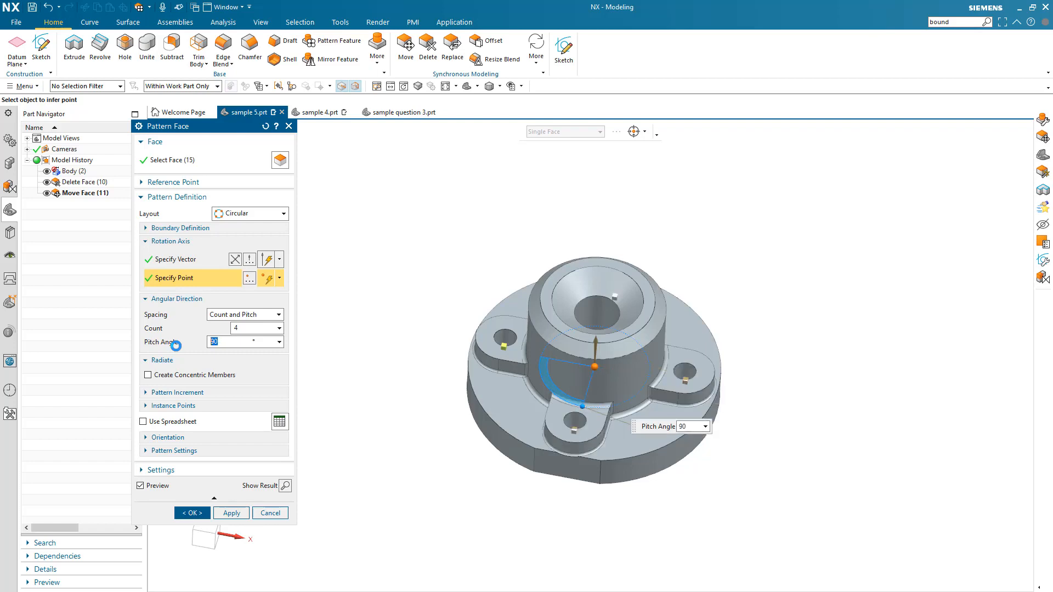
key(Return)
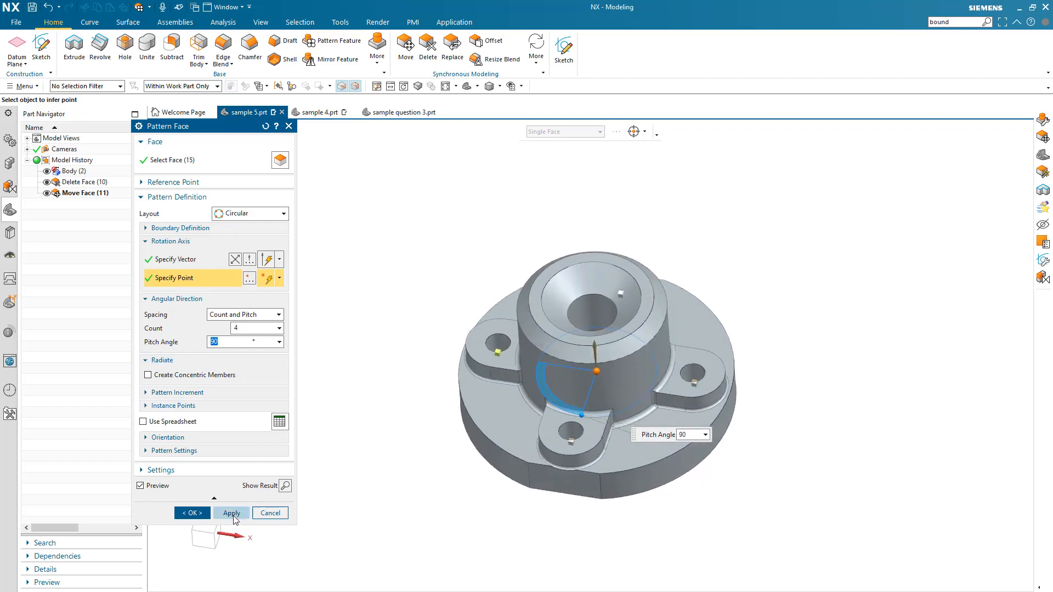
click(232, 513)
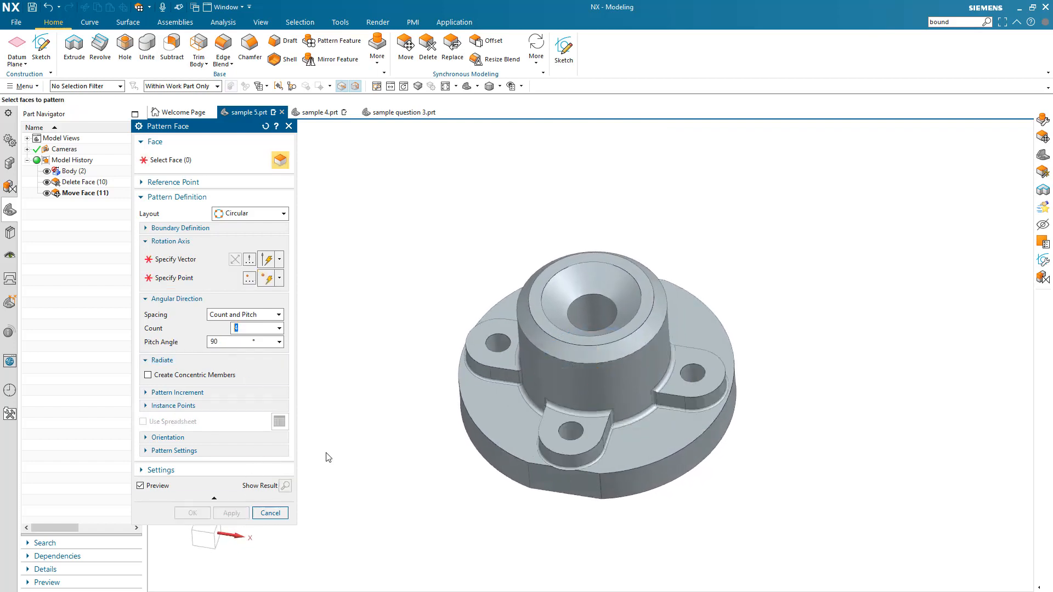
scroll(326, 452, up, 6)
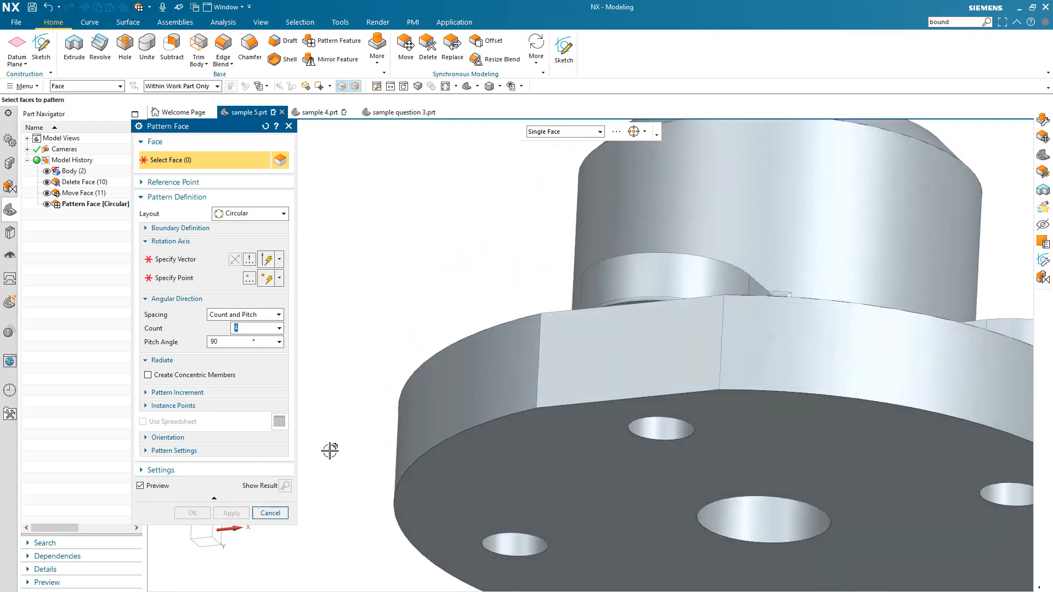
middle_drag(329, 451, 331, 450)
scroll(329, 449, down, 3)
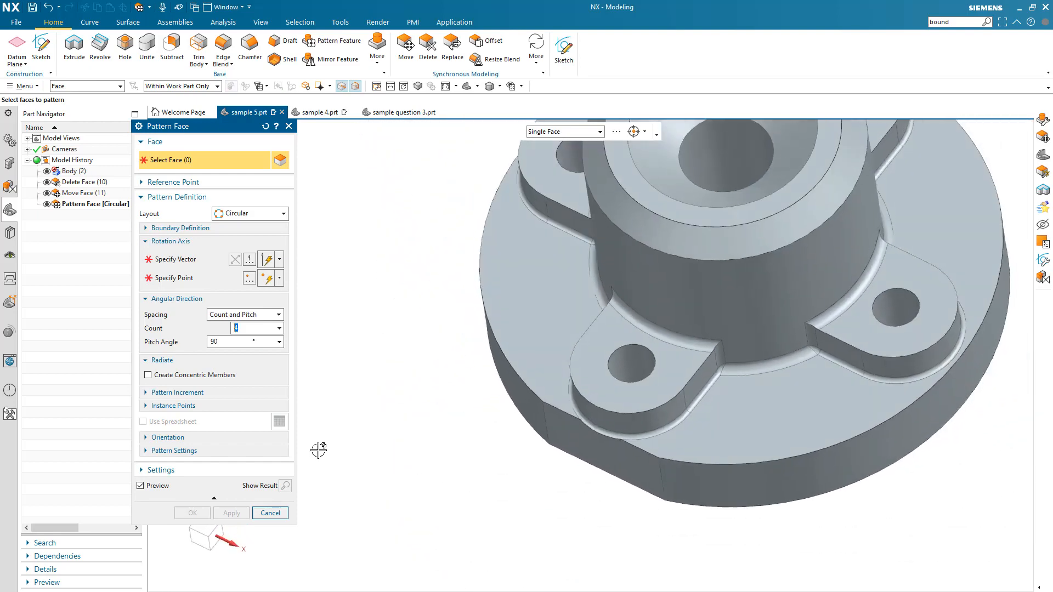
click(273, 511)
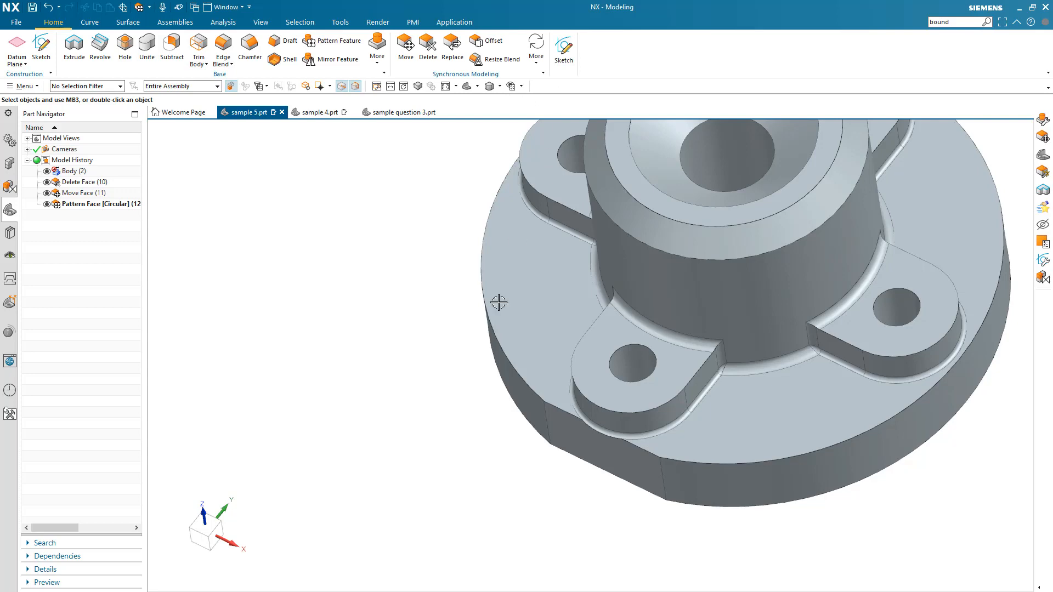
Replace the base plate's two flat side faces with its cylindrical outer face using Replace Face
middle_drag(499, 302, 483, 340)
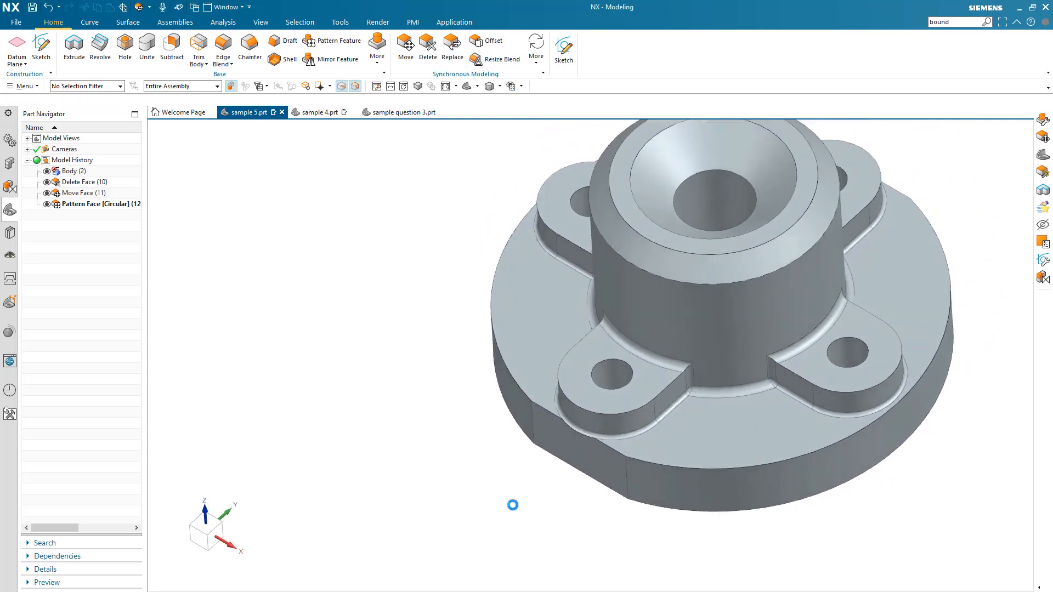
click(583, 456)
middle_drag(927, 384, 790, 373)
click(905, 365)
middle_click(835, 447)
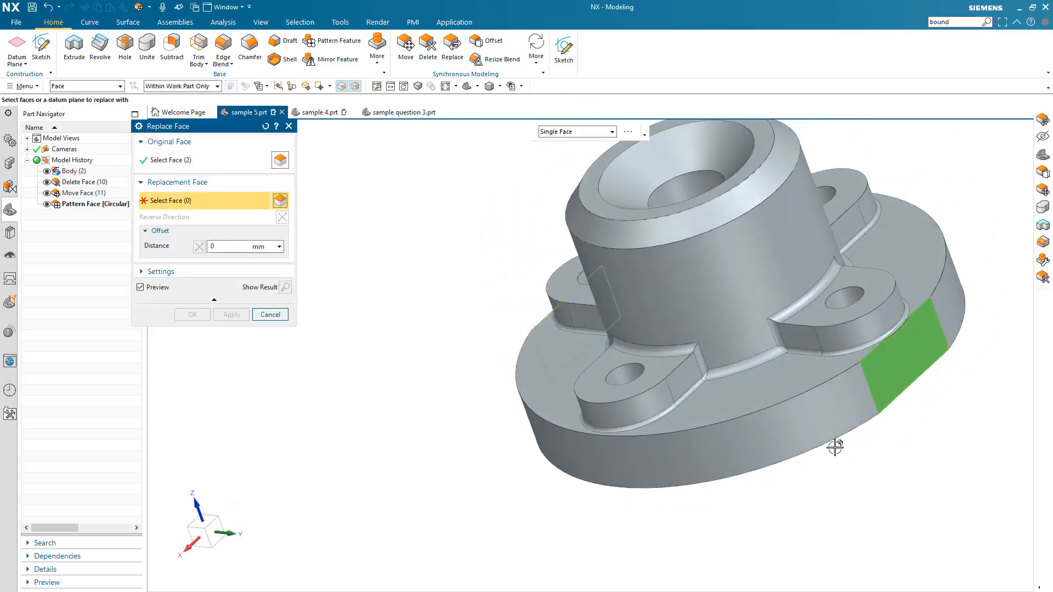
click(702, 454)
click(191, 315)
middle_drag(203, 351, 136, 286)
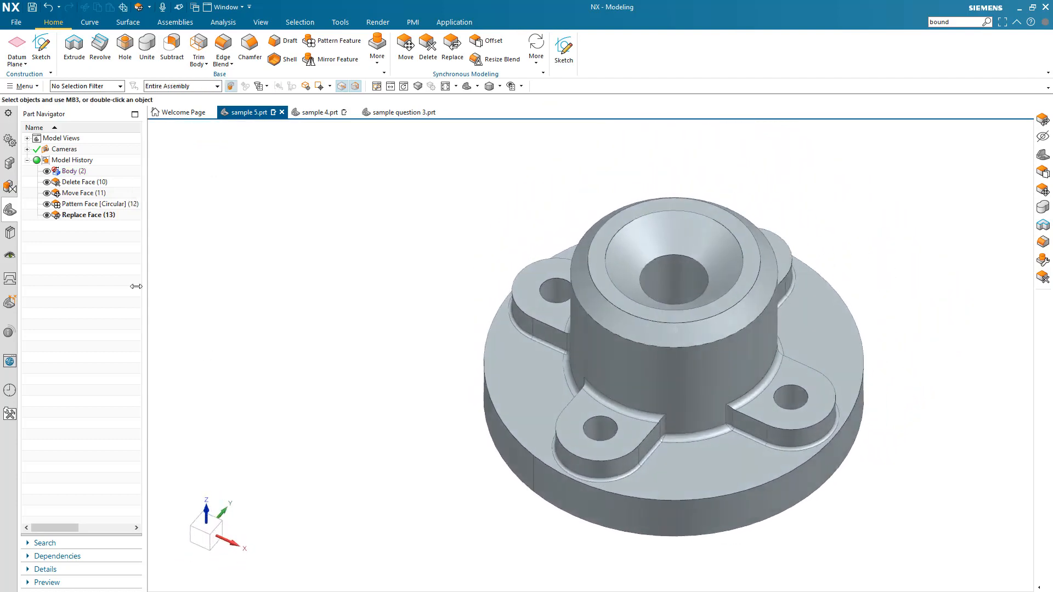
click(81, 175)
click(79, 277)
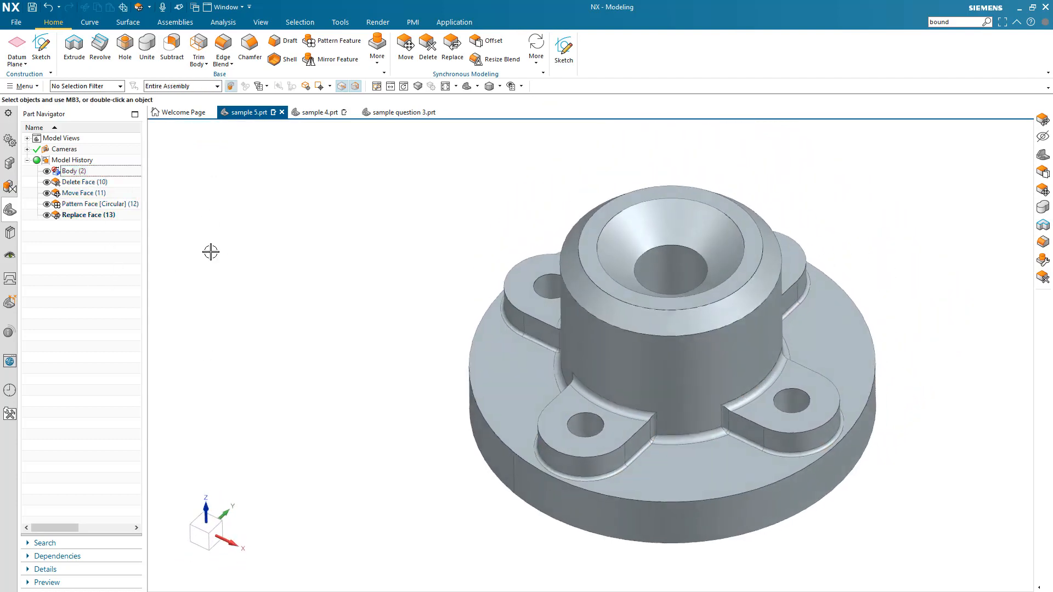